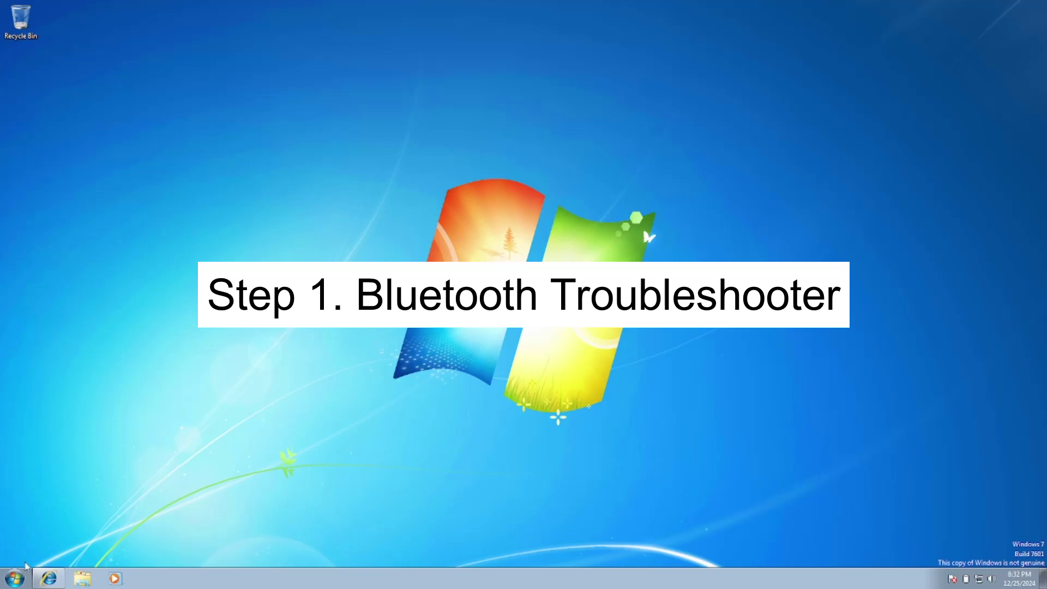
- Search the system for "trouble" and open the Troubleshooting control panel page
left_click(15, 579)
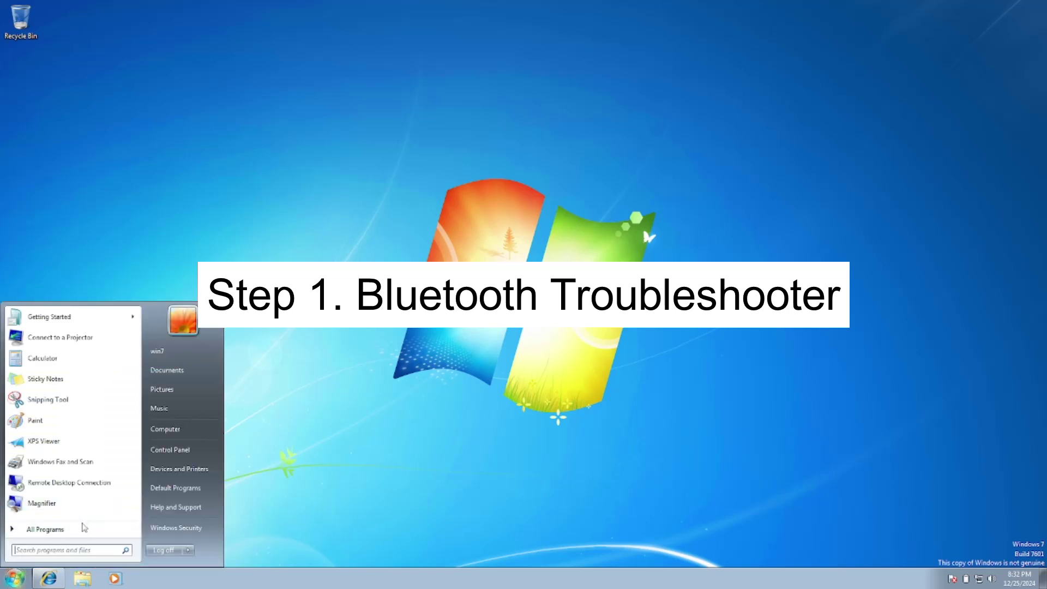
left_click(71, 551)
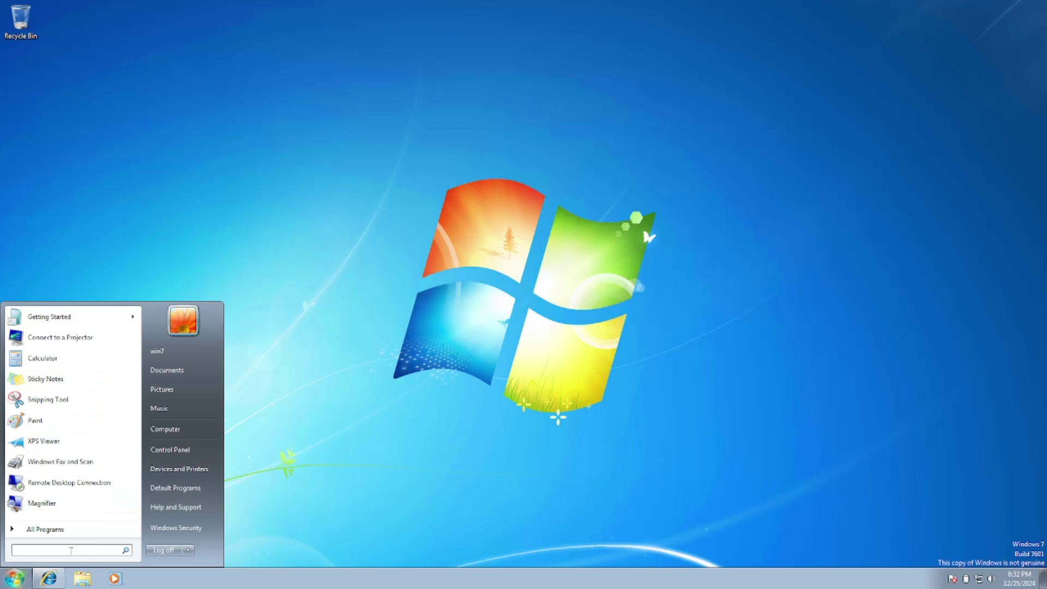
type("trou")
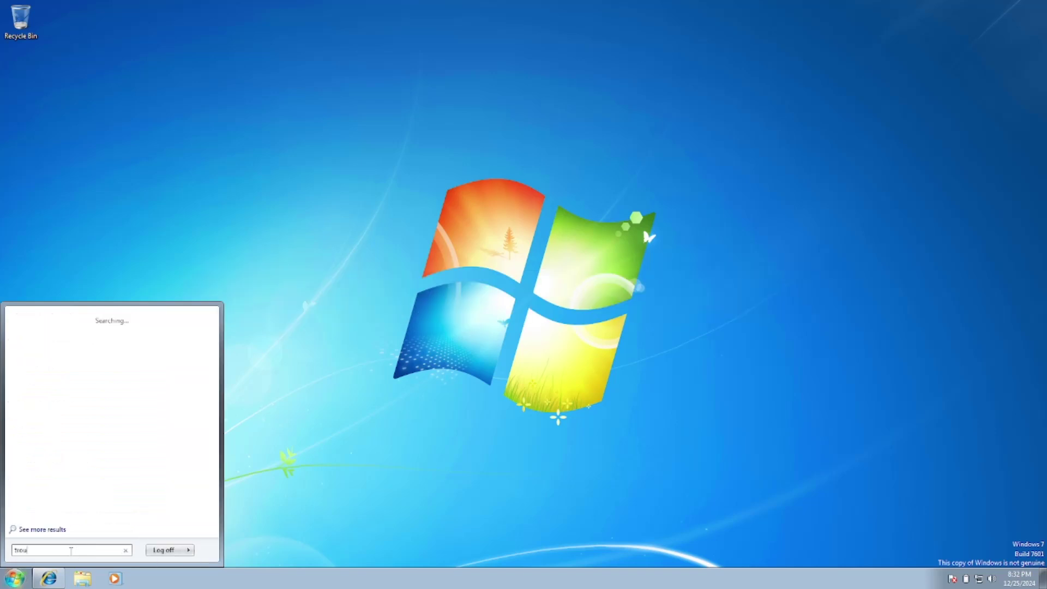
type("ble")
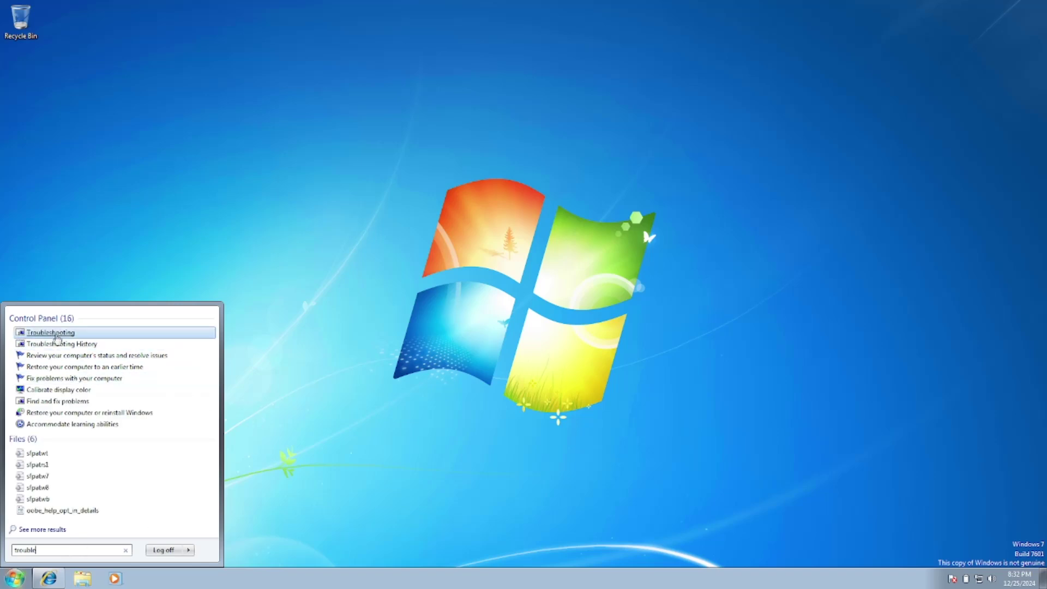
left_click(56, 335)
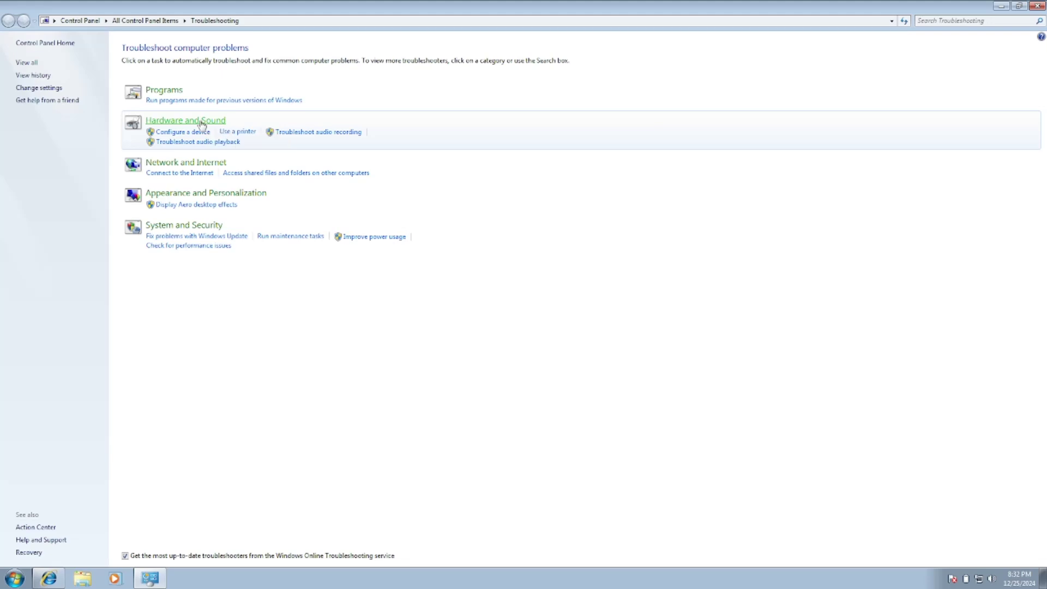
- Run the Hardware and Devices troubleshooter from the Hardware and Sound category, then close it
left_click(180, 122)
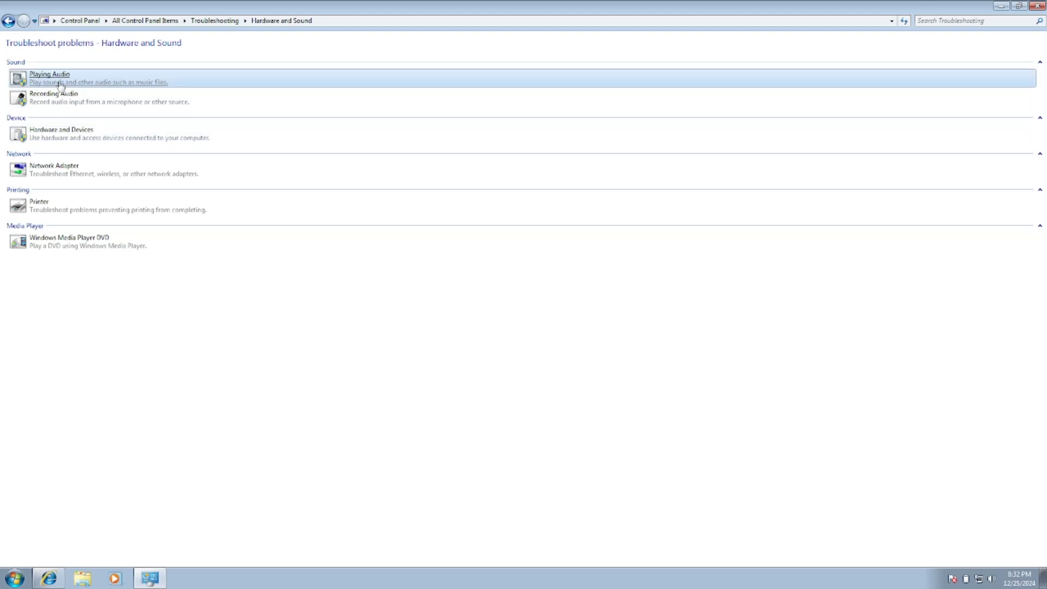
left_click(73, 139)
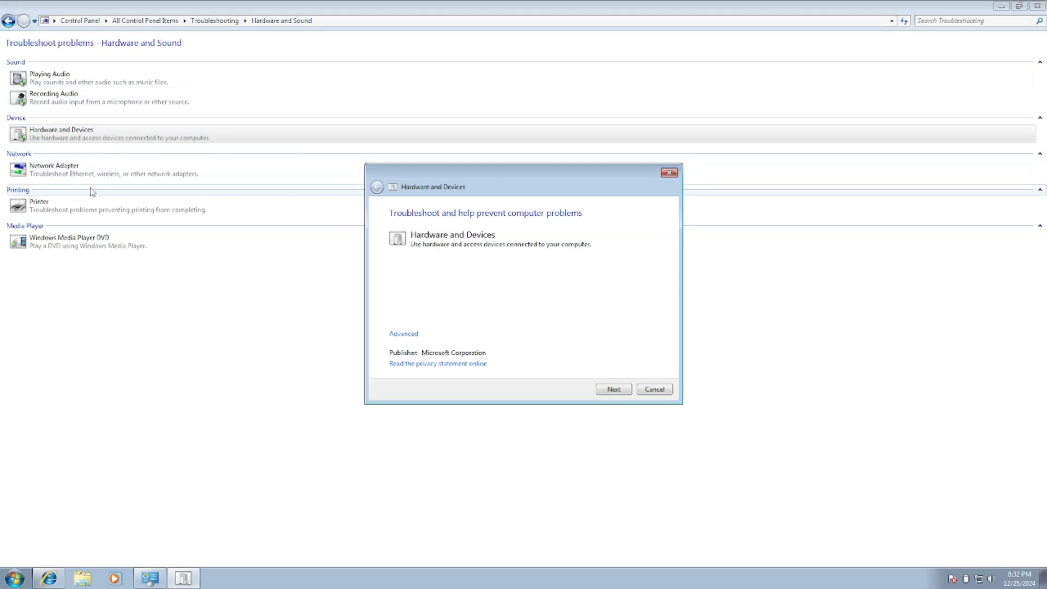
left_click(614, 389)
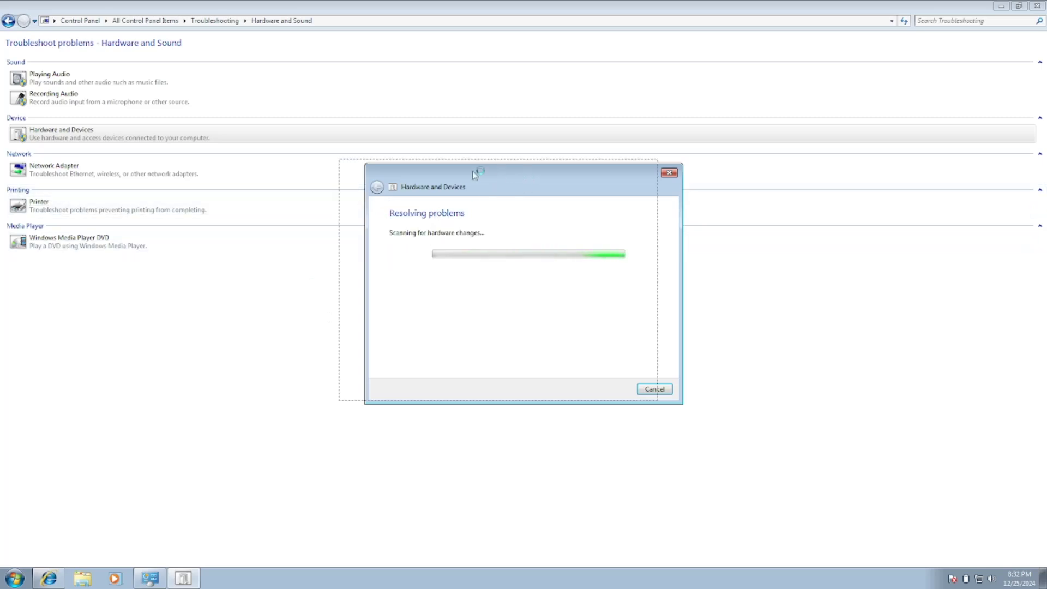
left_click_drag(472, 171, 422, 162)
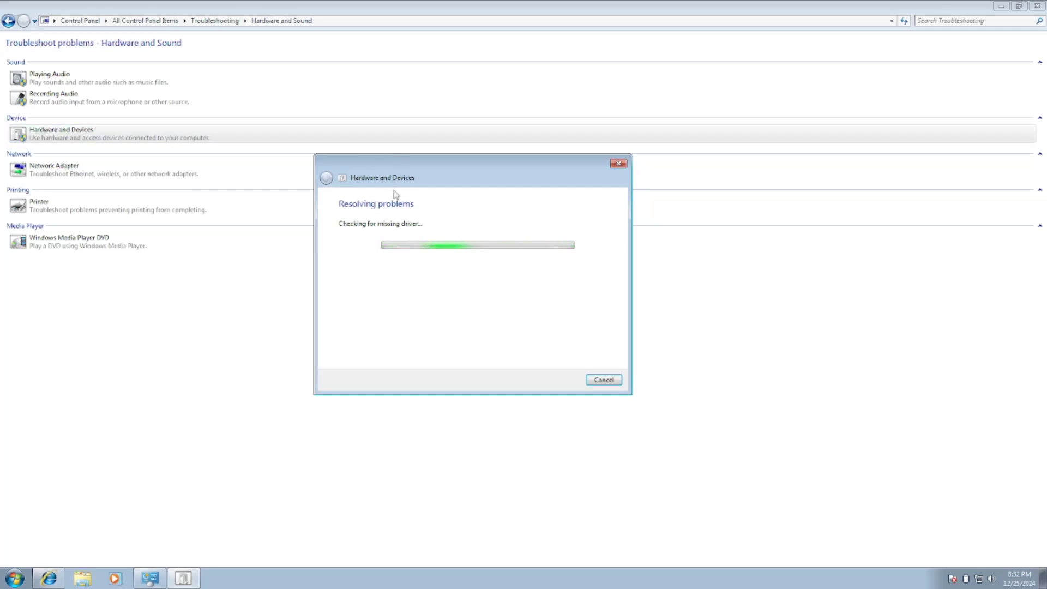
left_click(392, 249)
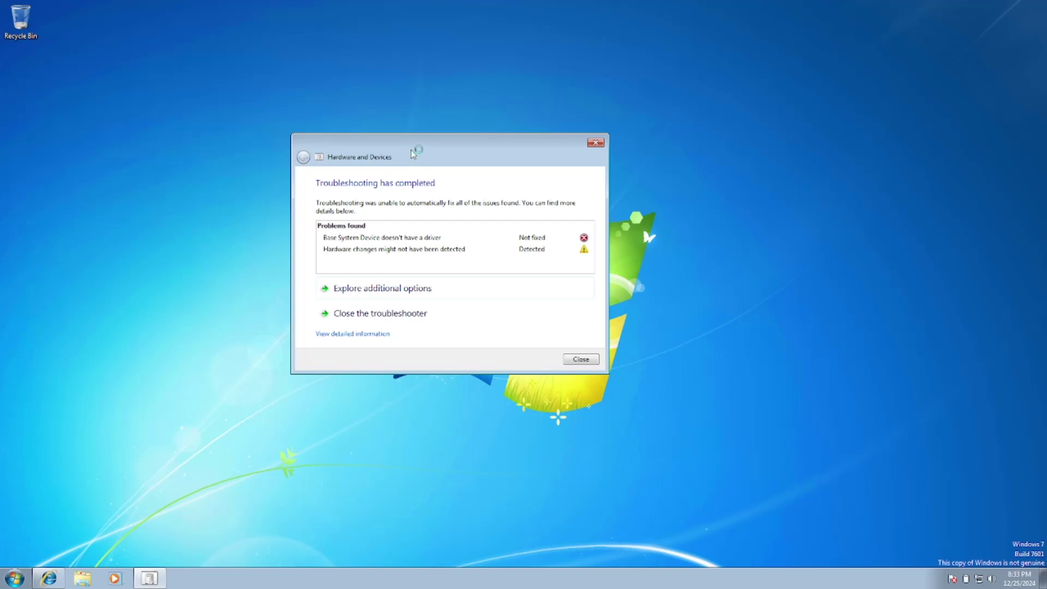
left_click(582, 360)
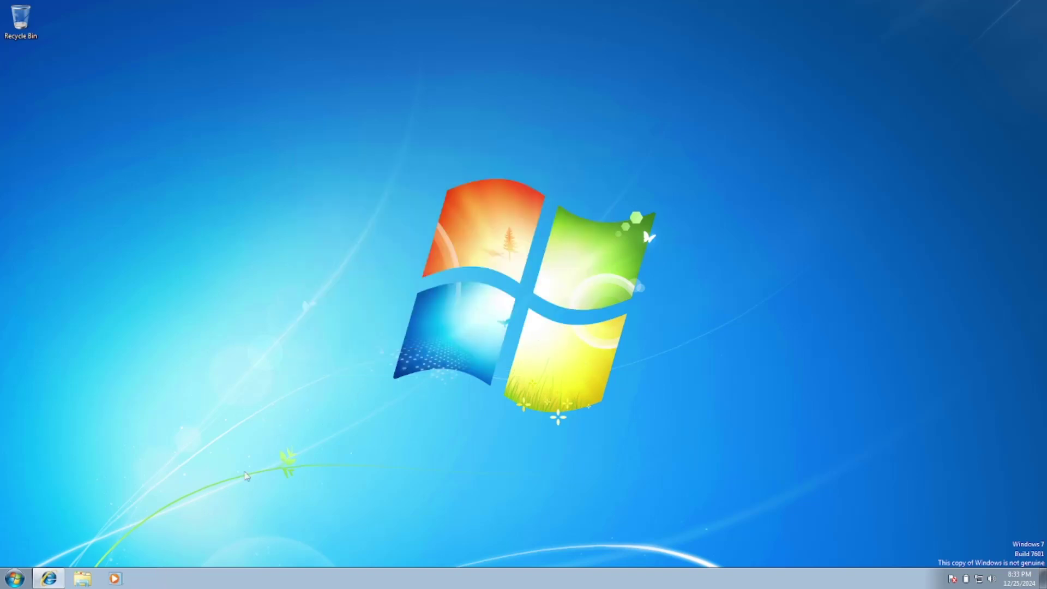
- Search the system for "dev" and open Device Manager
left_click(21, 581)
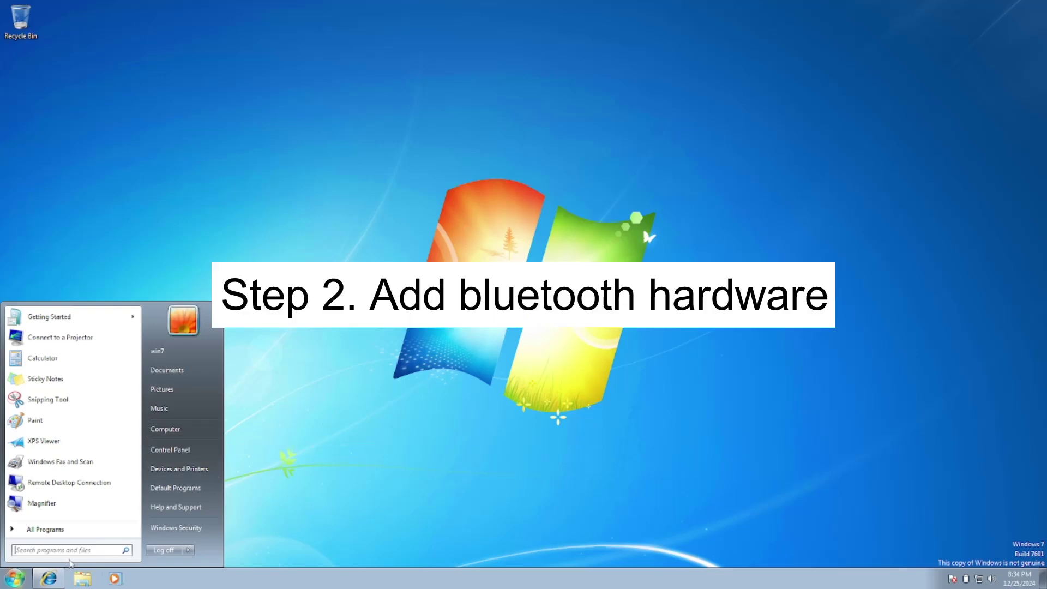
left_click(58, 548)
type("dev")
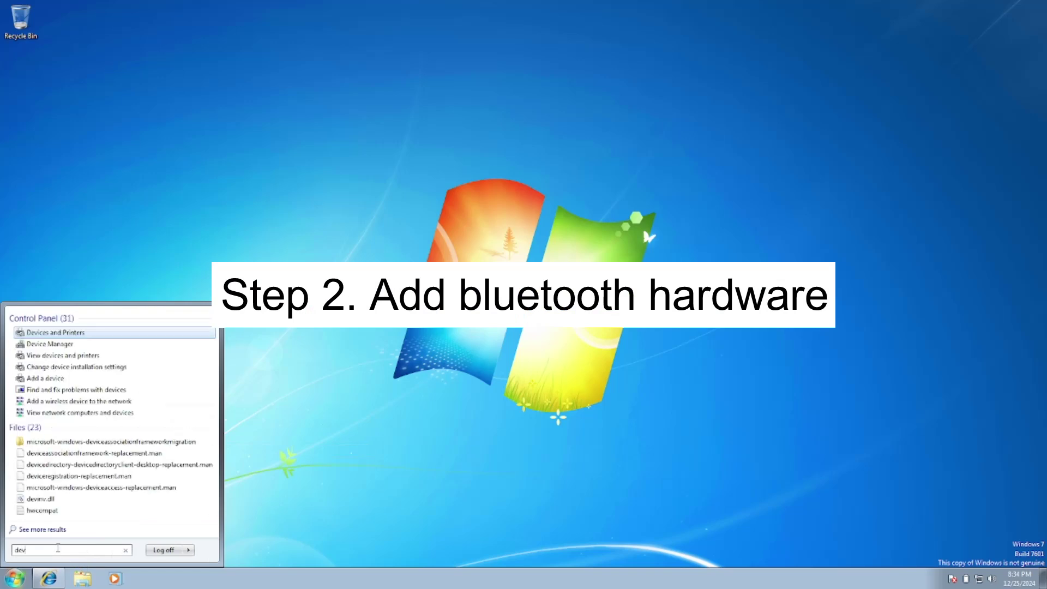
left_click(51, 344)
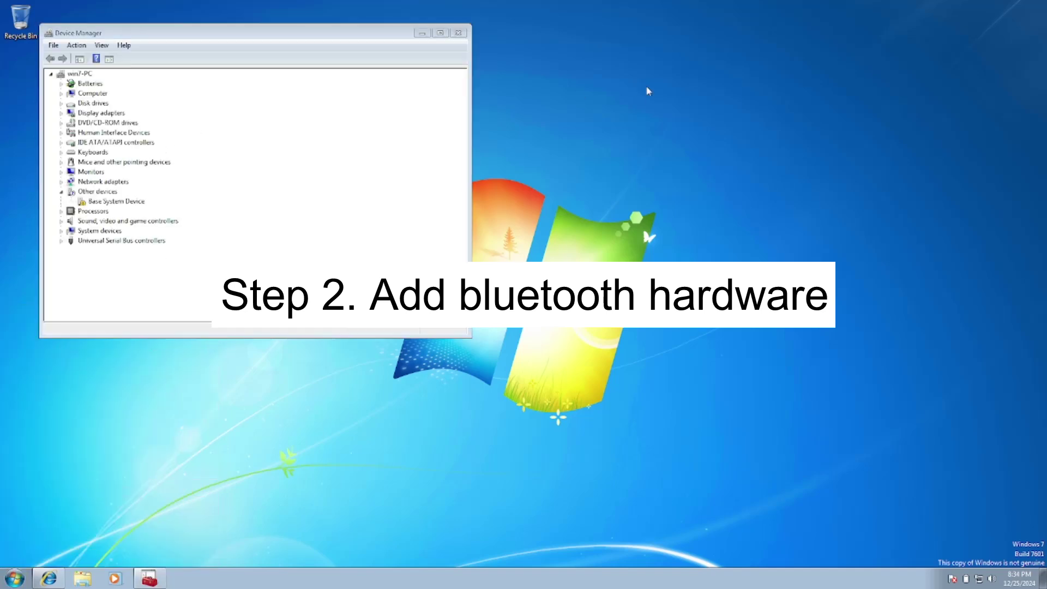
- Enable the Computer and User's Files desktop icons in the personalization settings and apply the change
right_click(648, 91)
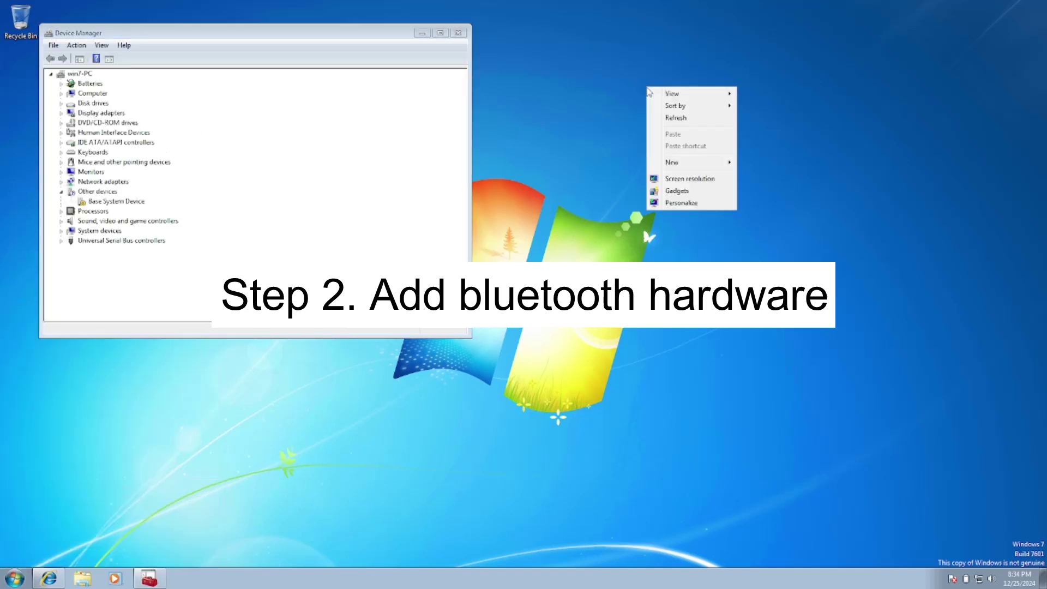
left_click(682, 203)
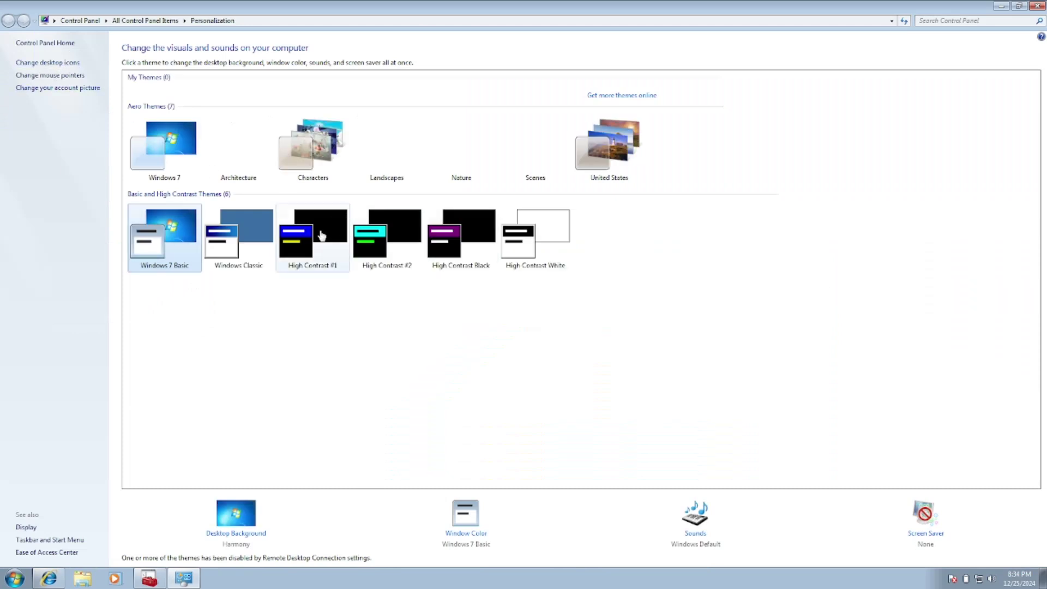
left_click(47, 62)
left_click(92, 109)
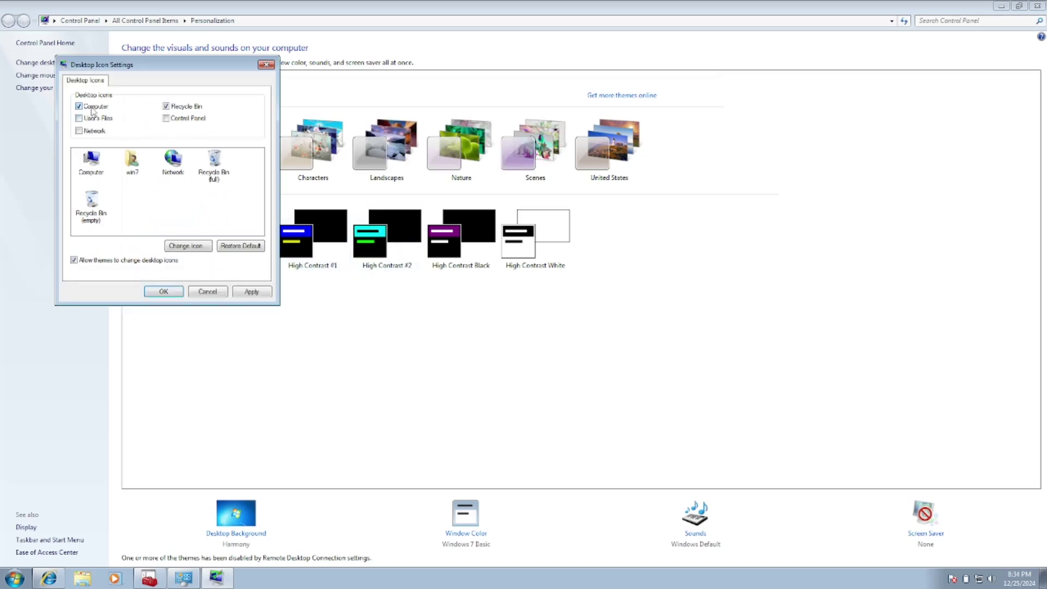
left_click(90, 119)
left_click(252, 292)
left_click(163, 292)
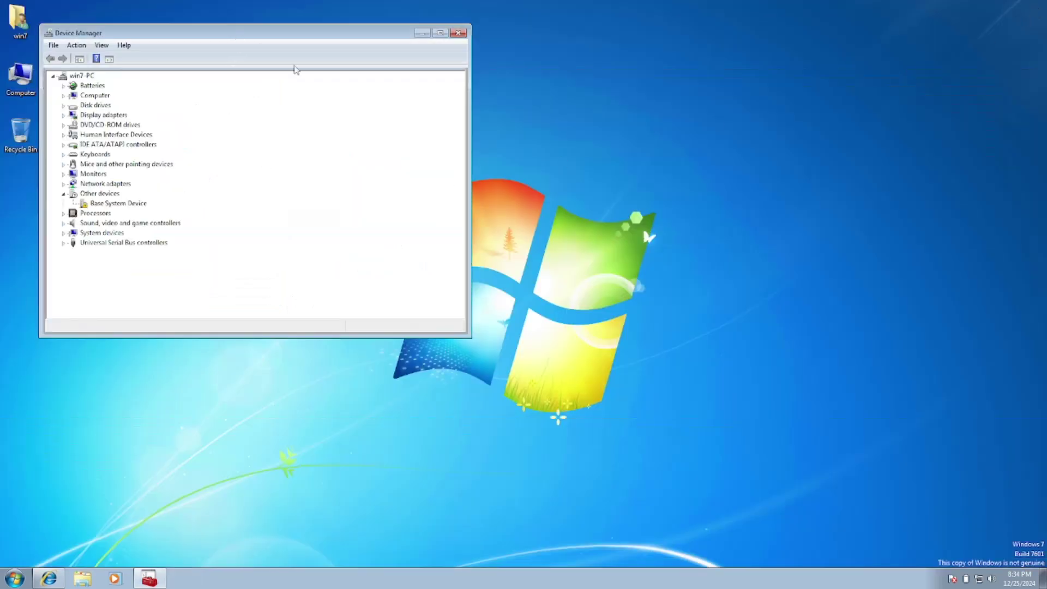
- View the device list in Computer Management, opened from the desktop's Computer icon, then close that console
left_click_drag(235, 28, 479, 75)
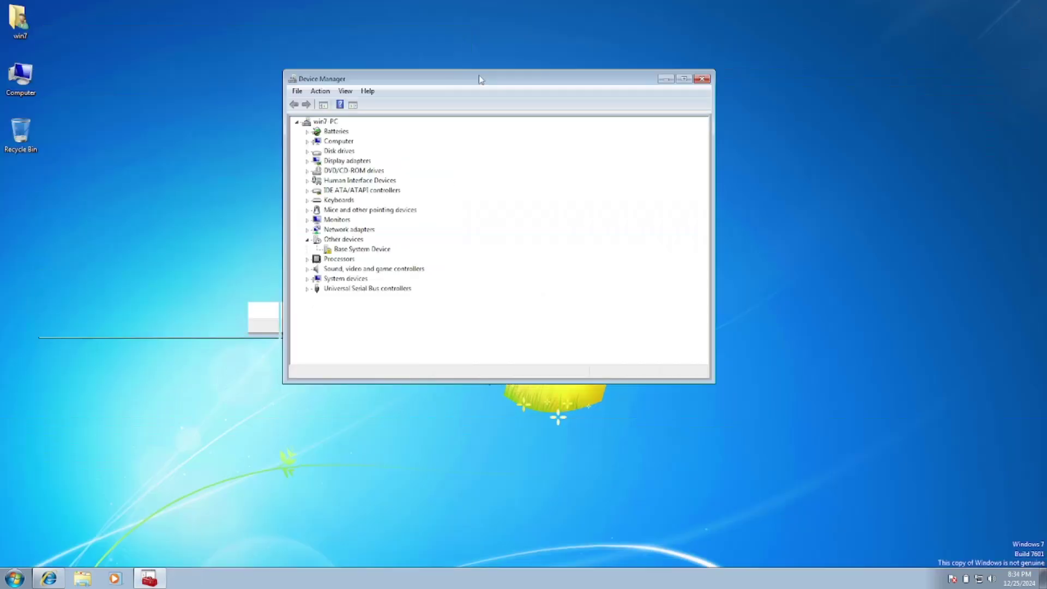
left_click(24, 86)
right_click(24, 91)
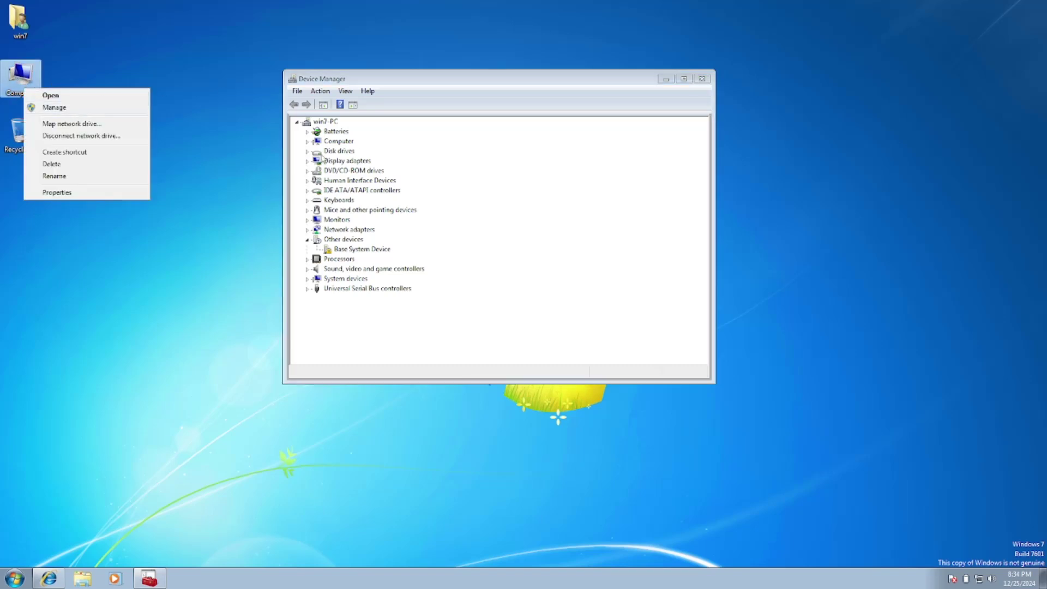
left_click(64, 109)
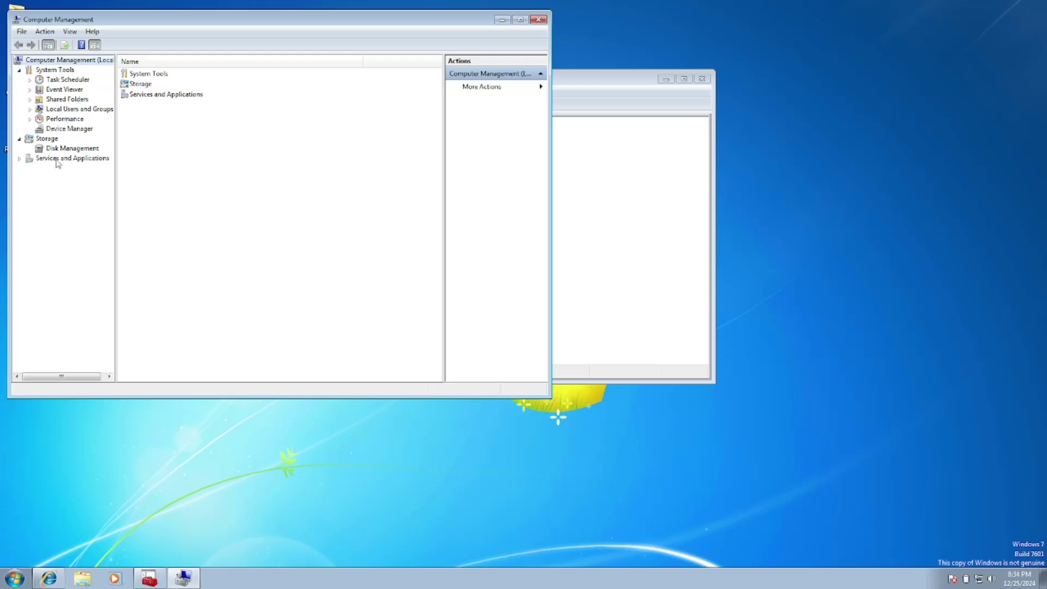
left_click(57, 130)
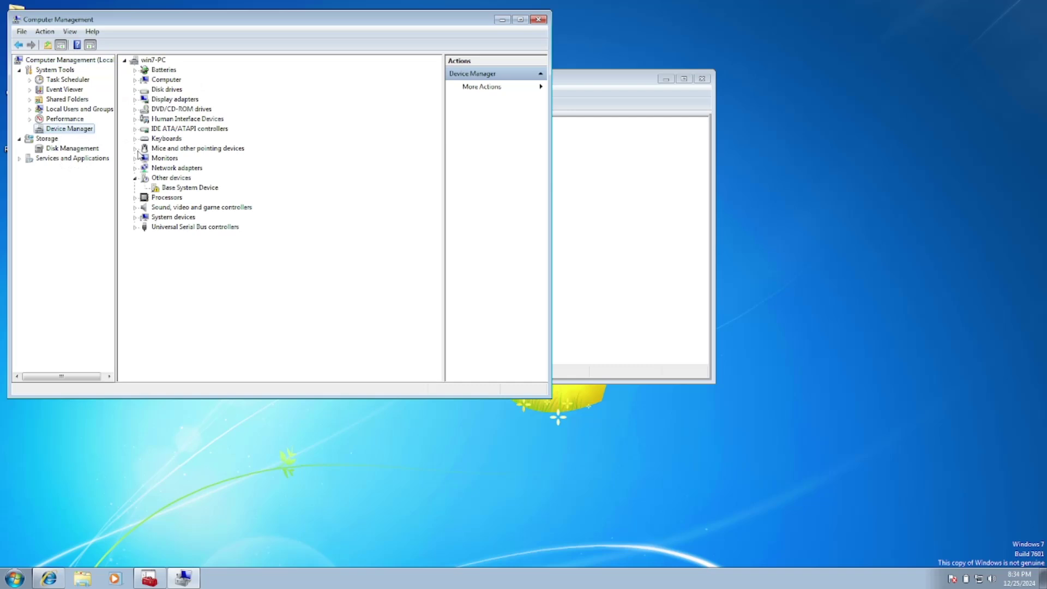
left_click_drag(330, 28, 337, 56)
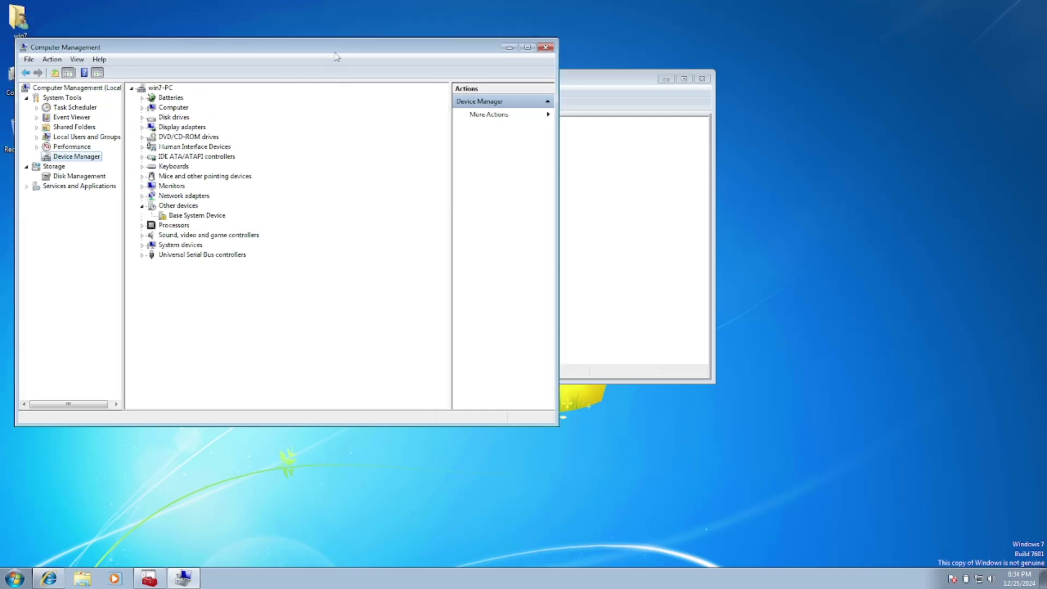
left_click(546, 48)
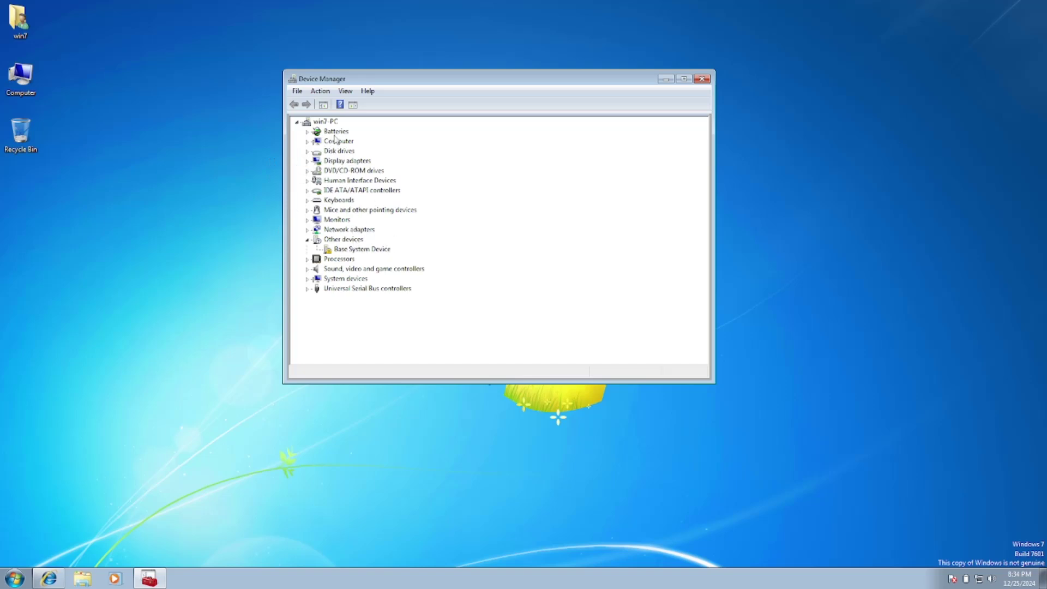
- Scan the computer in Device Manager for hardware changes and turn on the display of hidden devices
left_click(323, 122)
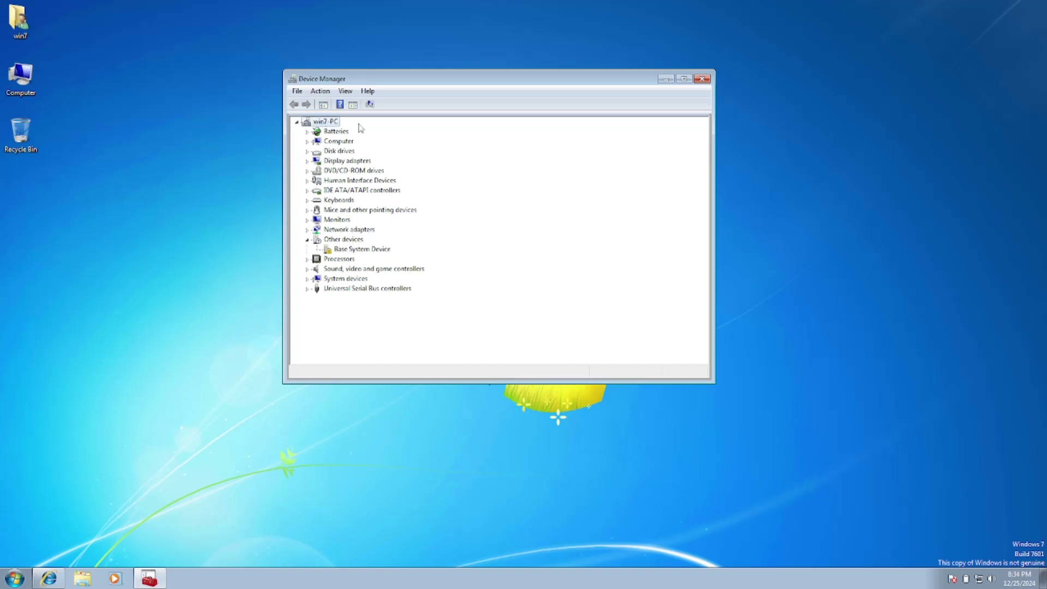
left_click(323, 92)
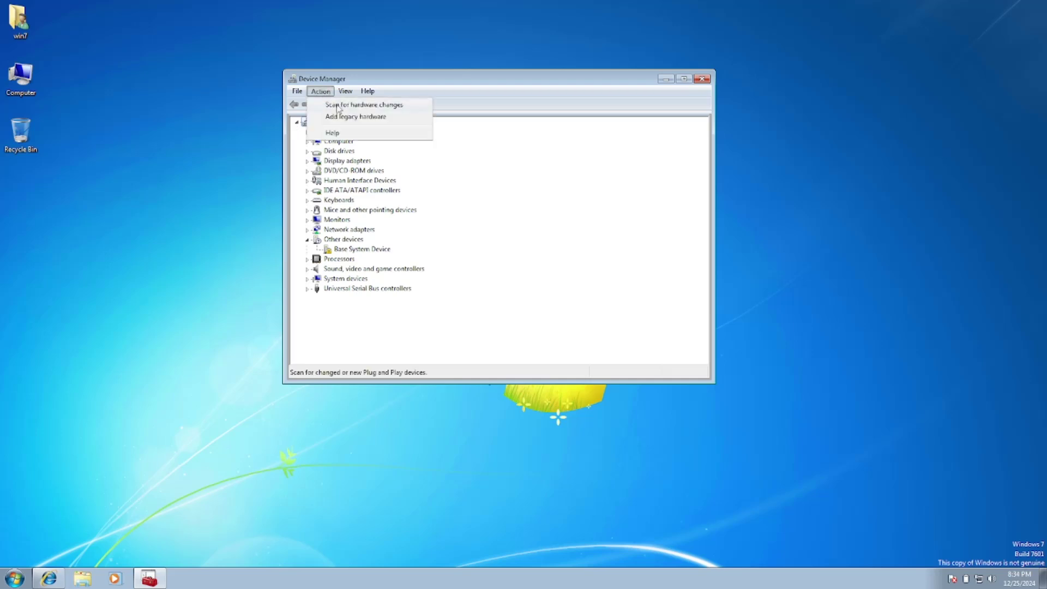
left_click(338, 106)
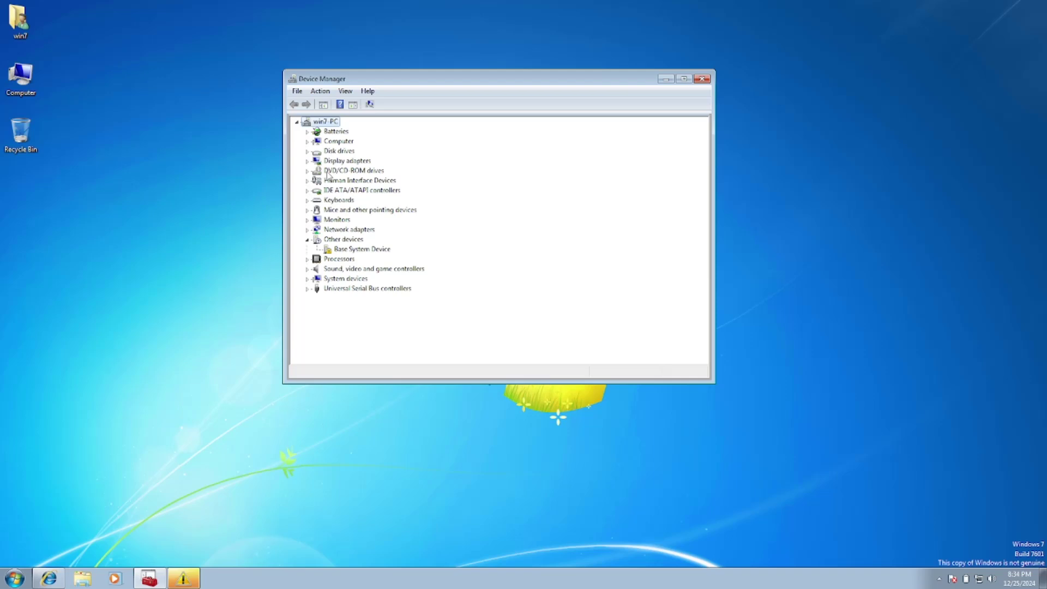
left_click(341, 93)
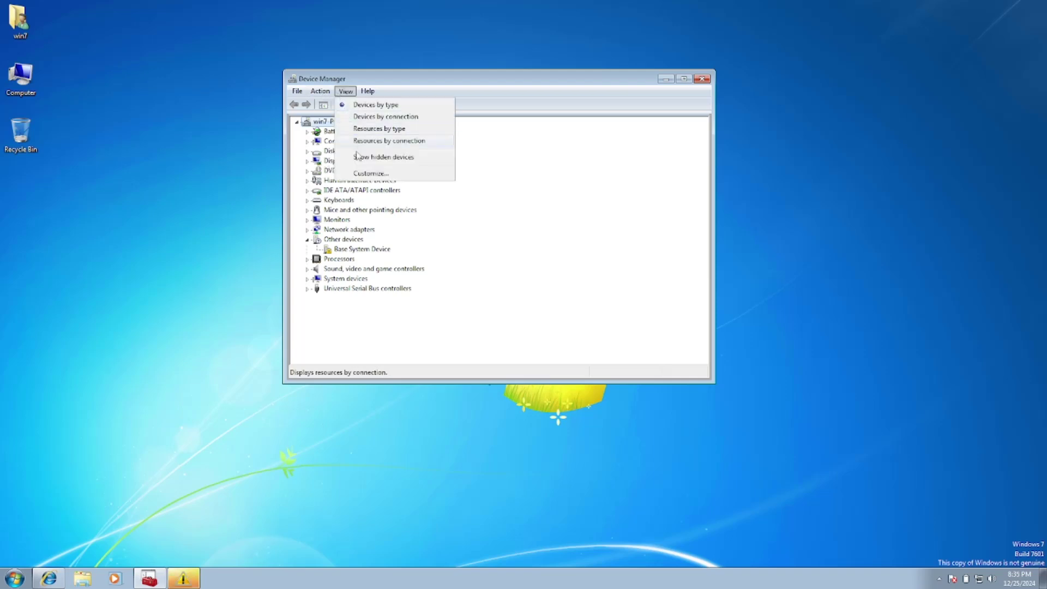
left_click(380, 157)
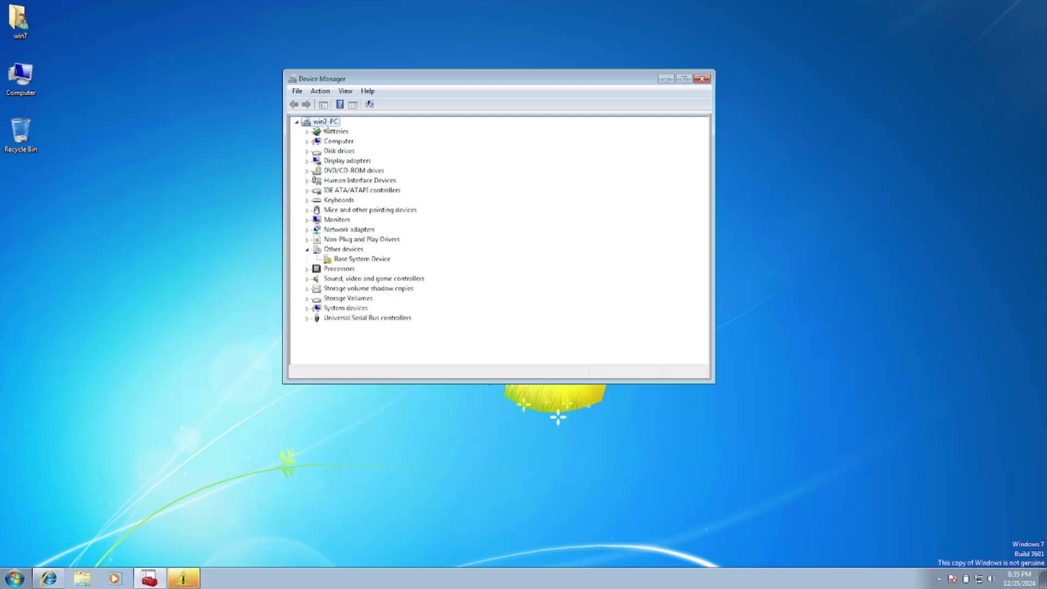
- Start adding legacy hardware and choose to install hardware manually selected from a list (Advanced)
left_click(322, 92)
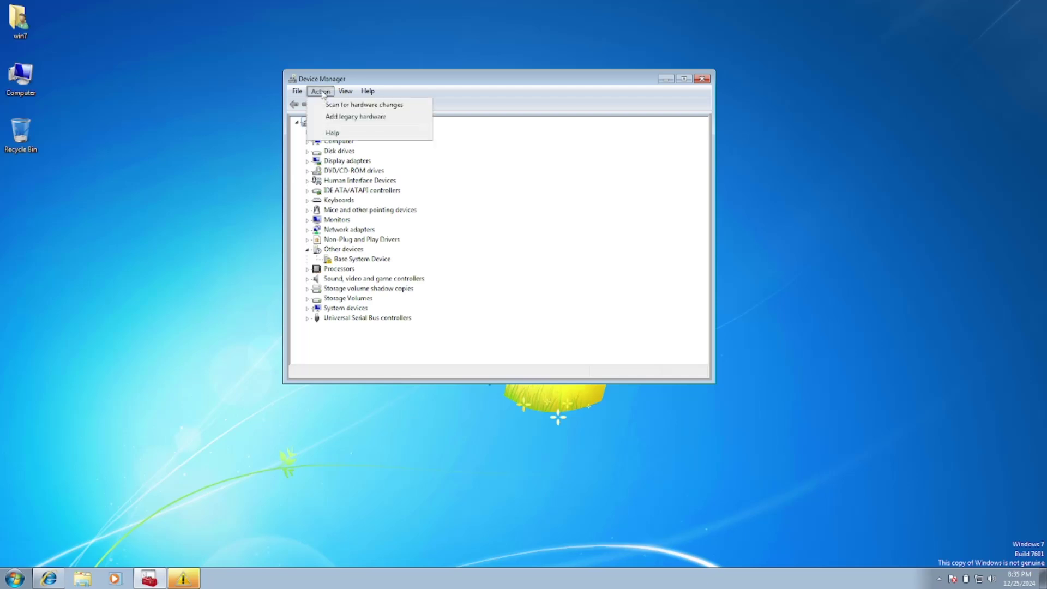
left_click(366, 124)
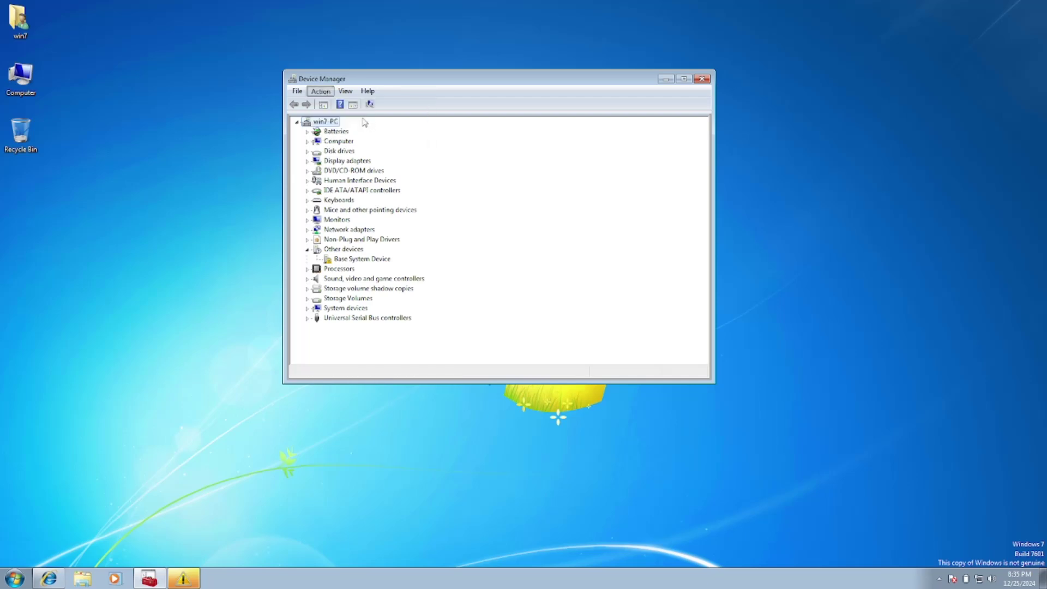
left_click(543, 347)
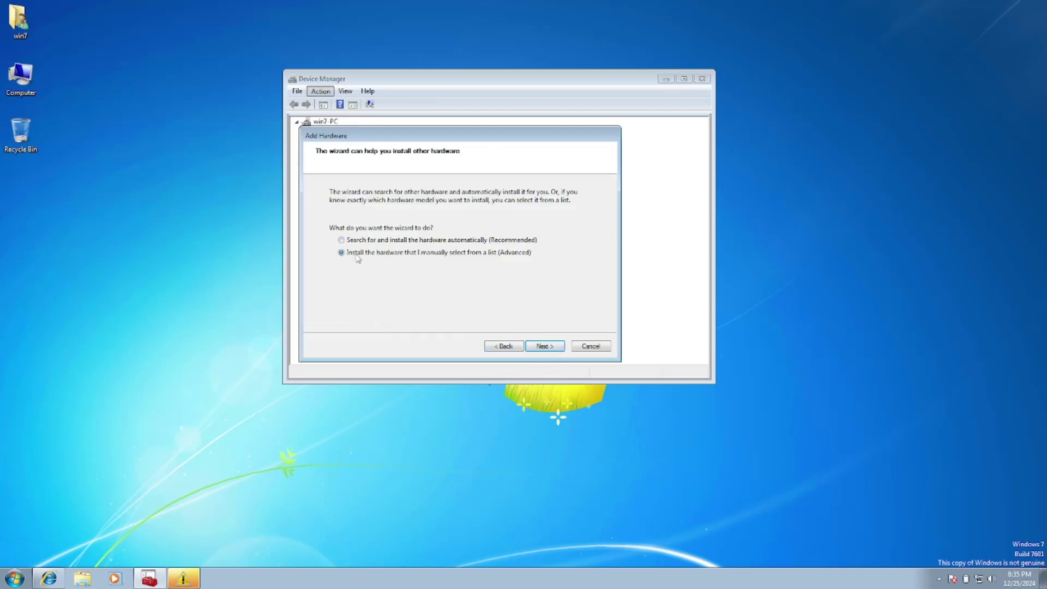
left_click(545, 346)
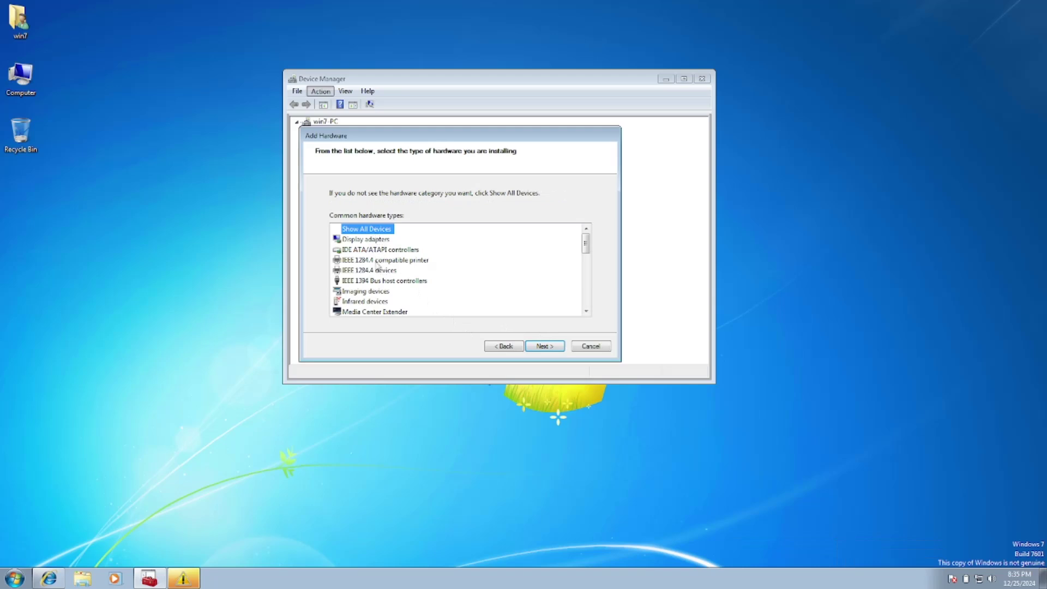
- Choose Network adapters as the type of hardware to install and continue to the adapter selection
scroll(378, 266, "down", 2)
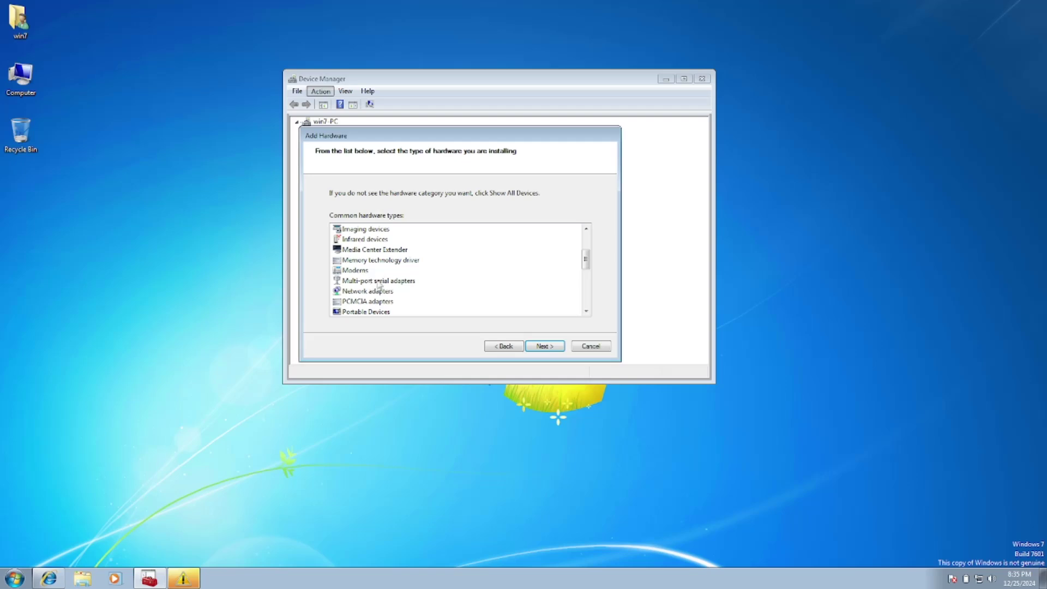
scroll(380, 284, "down", 2)
left_click(365, 253)
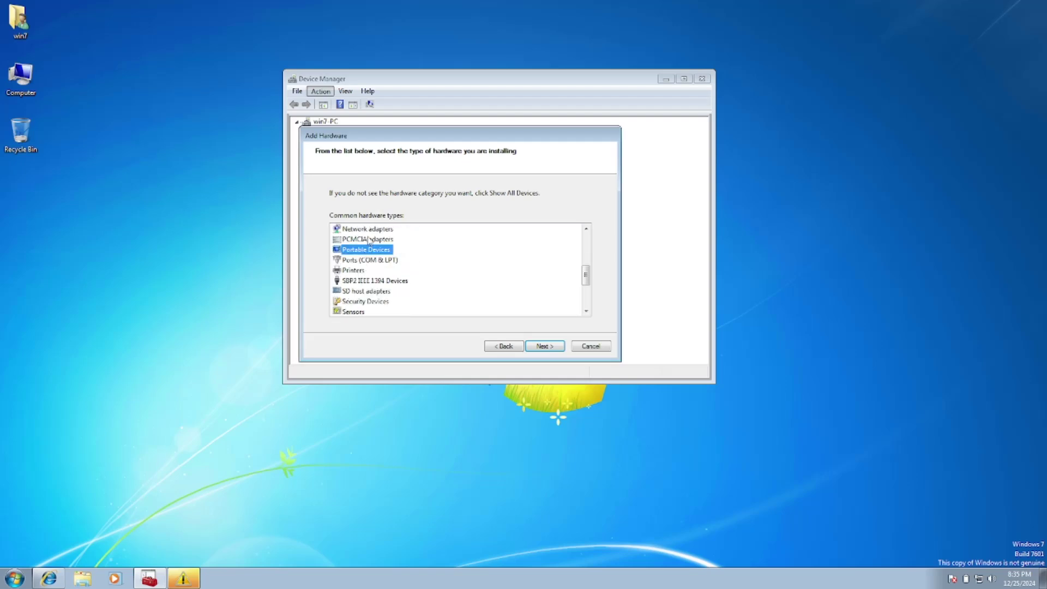
left_click(370, 231)
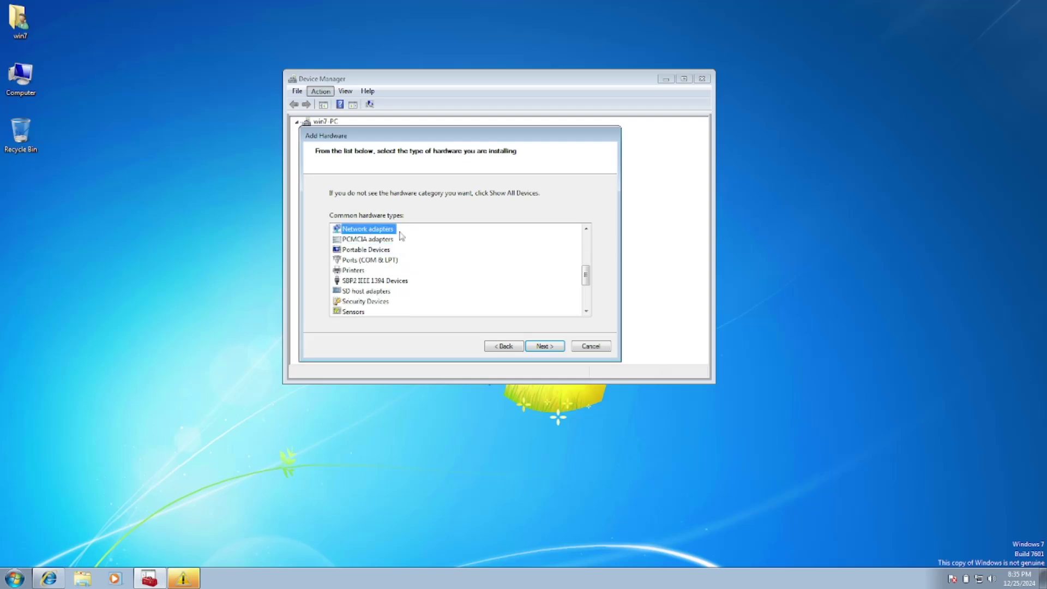
left_click(543, 347)
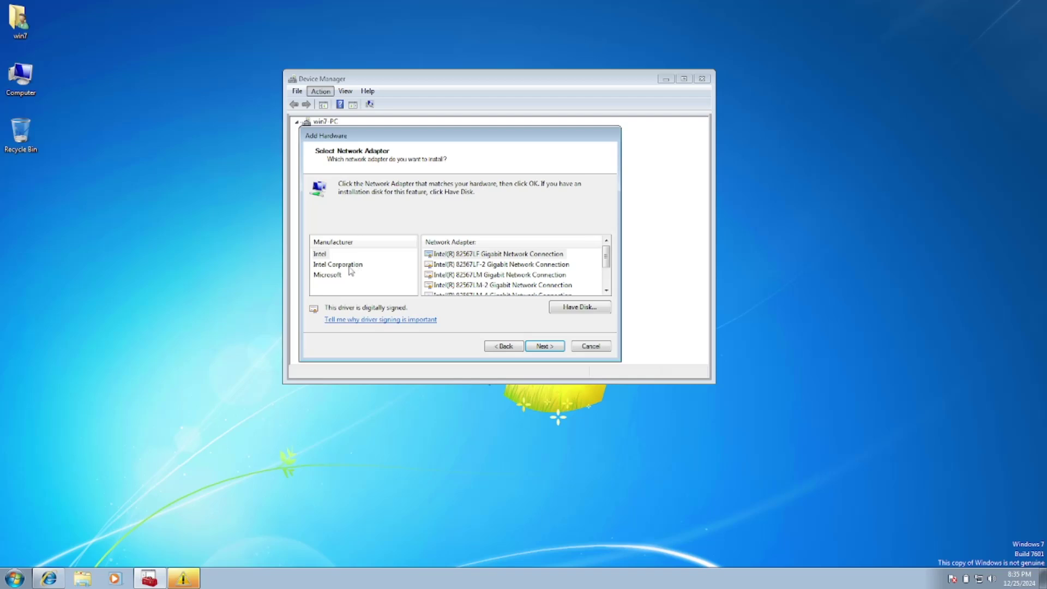
- Look through the network adapters offered by the manufacturers Intel and Intel Corporation for a Bluetooth entry
left_click(326, 255)
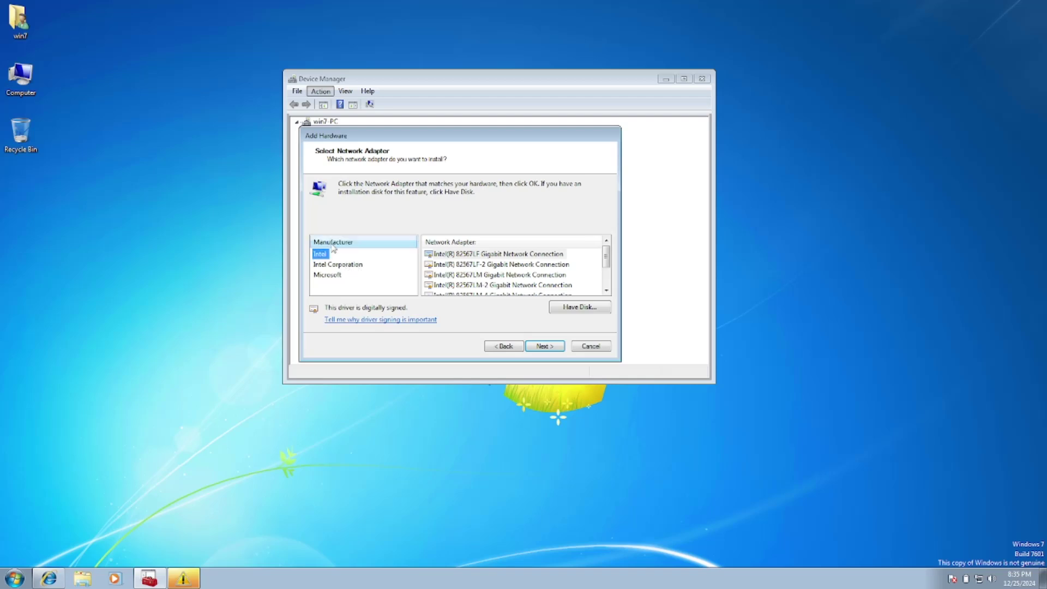
left_click(459, 255)
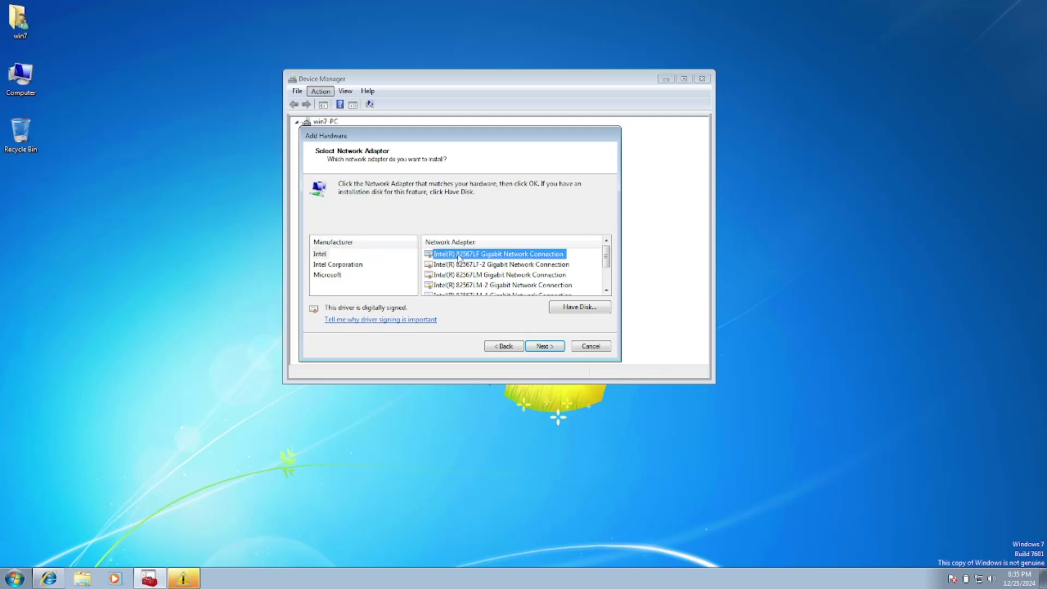
key("Down")
key("Down")
left_click(338, 264)
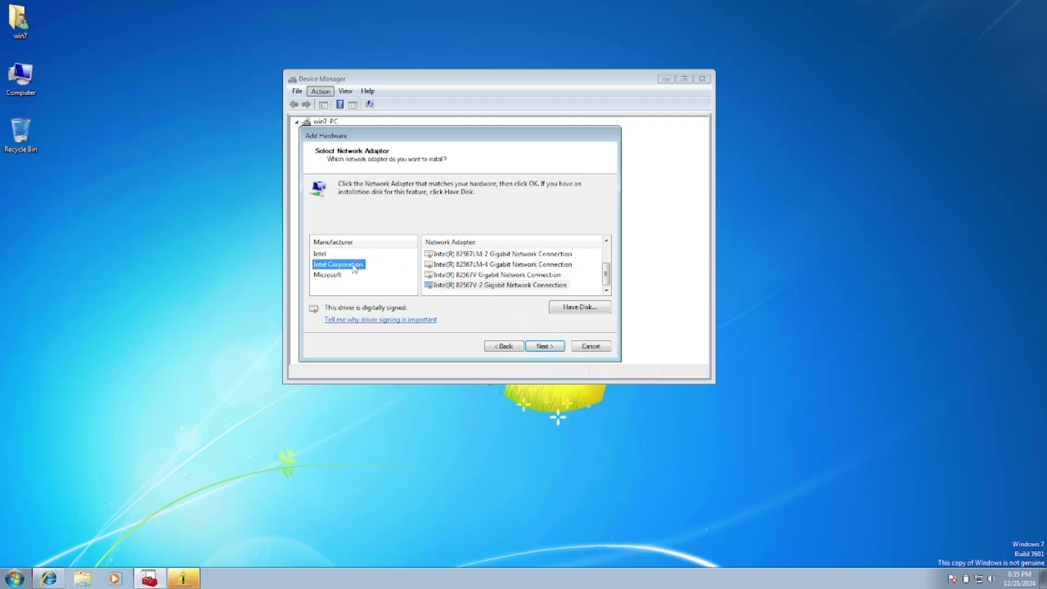
left_click(493, 255)
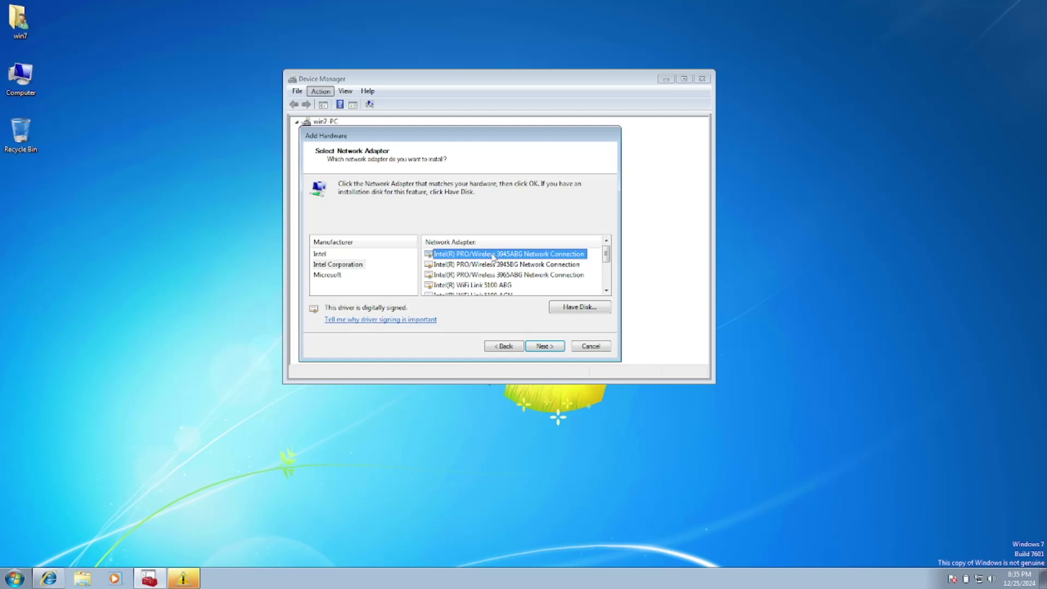
key("Down")
key("Down")
key("Down")
key("Down")
key("Down")
key("Down")
key("Down")
key("Down")
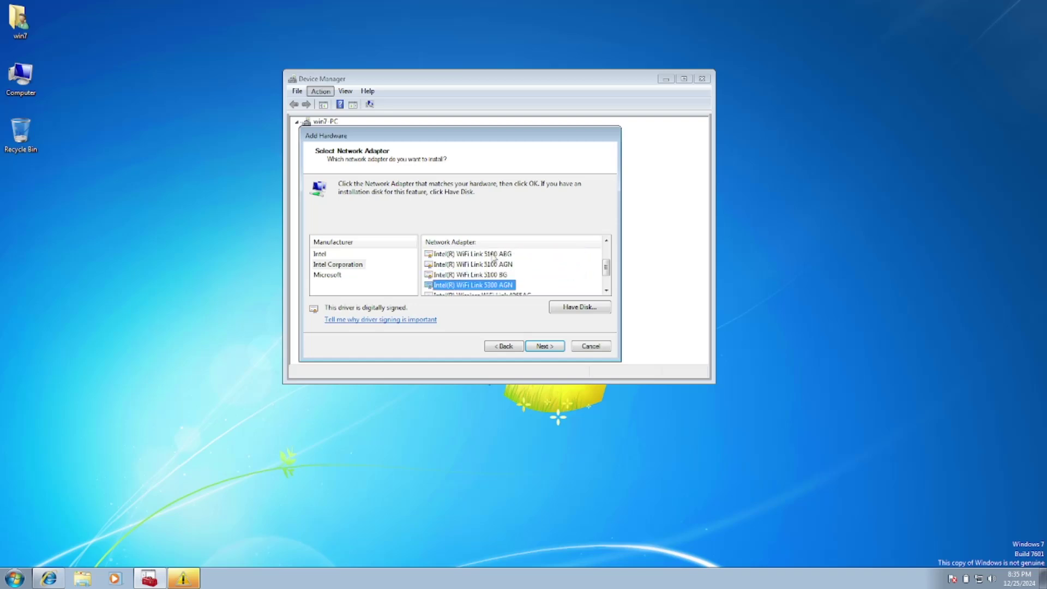
- Install Microsoft's Bluetooth Device (RFCOMM Protocol TDI) as a network adapter and finish the Add Hardware wizard
left_click(327, 276)
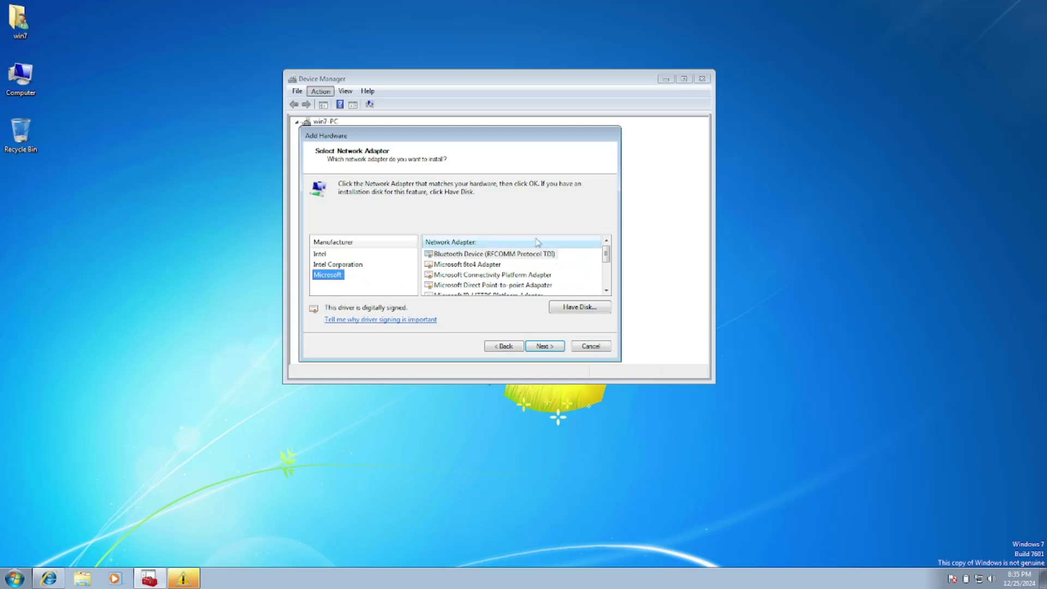
left_click(486, 255)
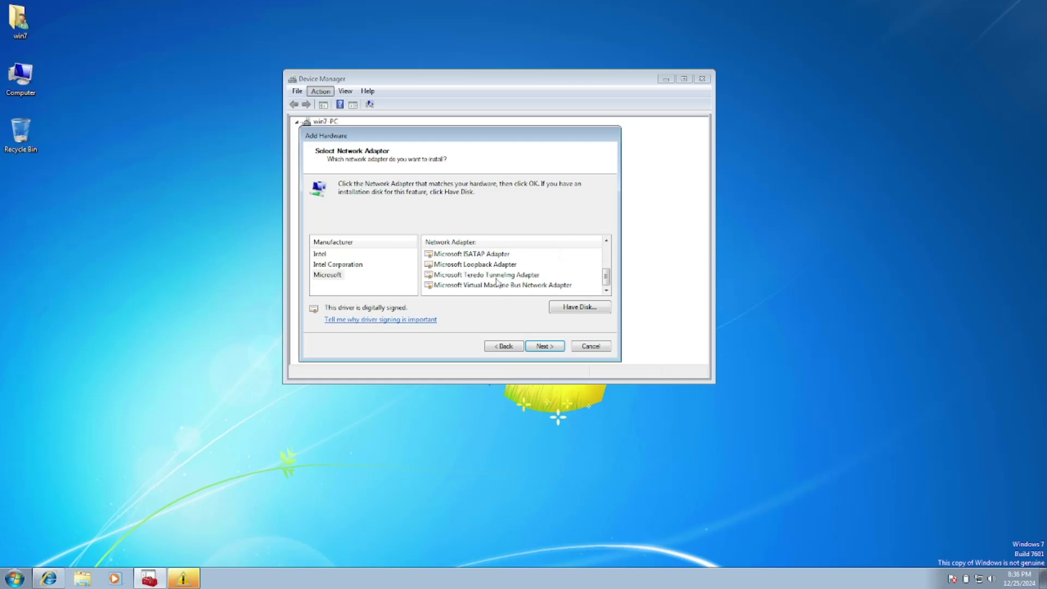
scroll(498, 282, "up", 5)
left_click(491, 255)
left_click(530, 347)
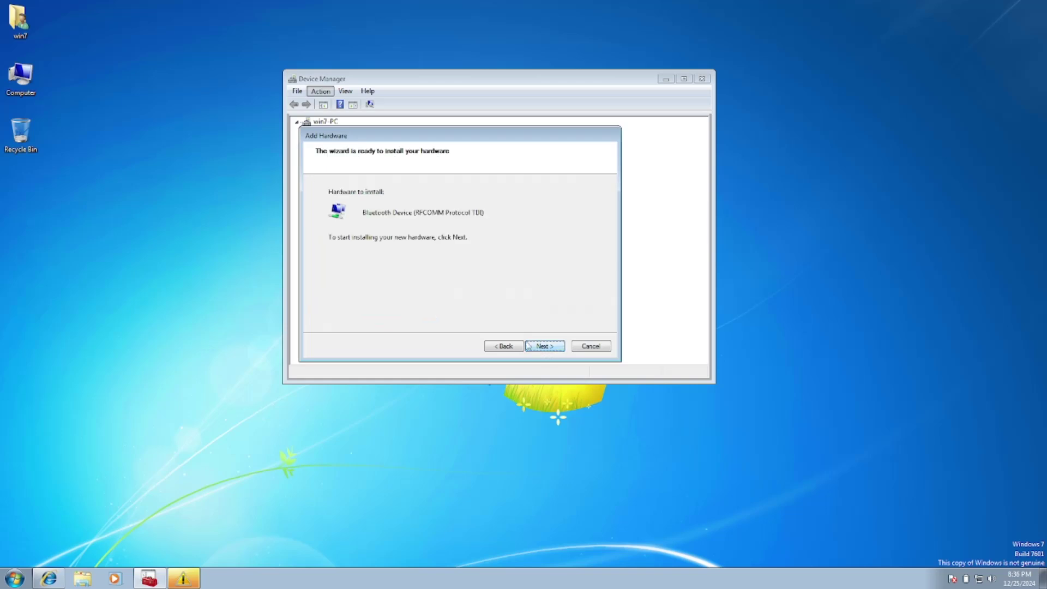
left_click(544, 347)
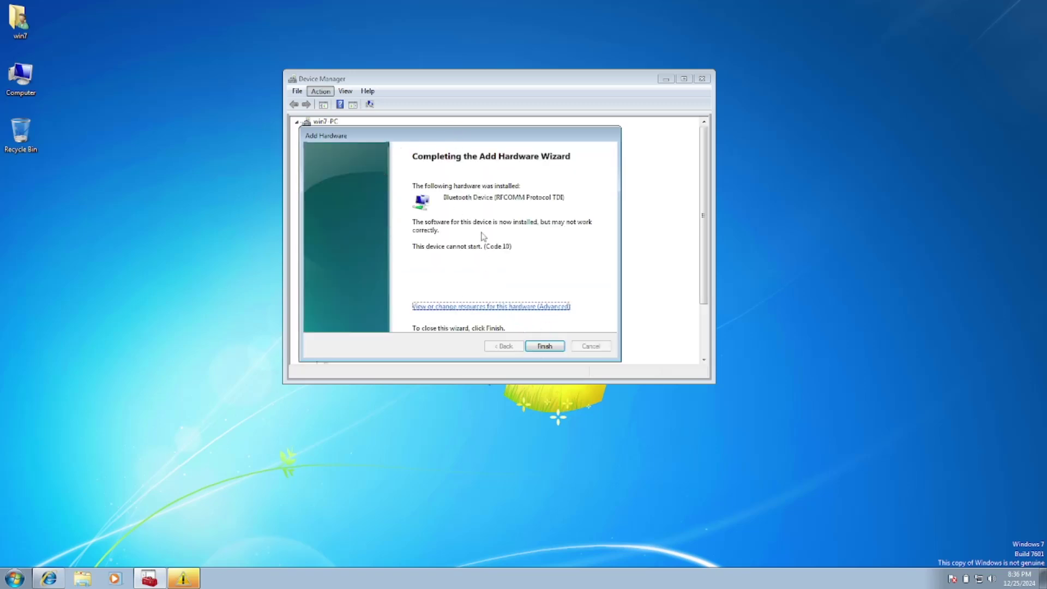
left_click(546, 347)
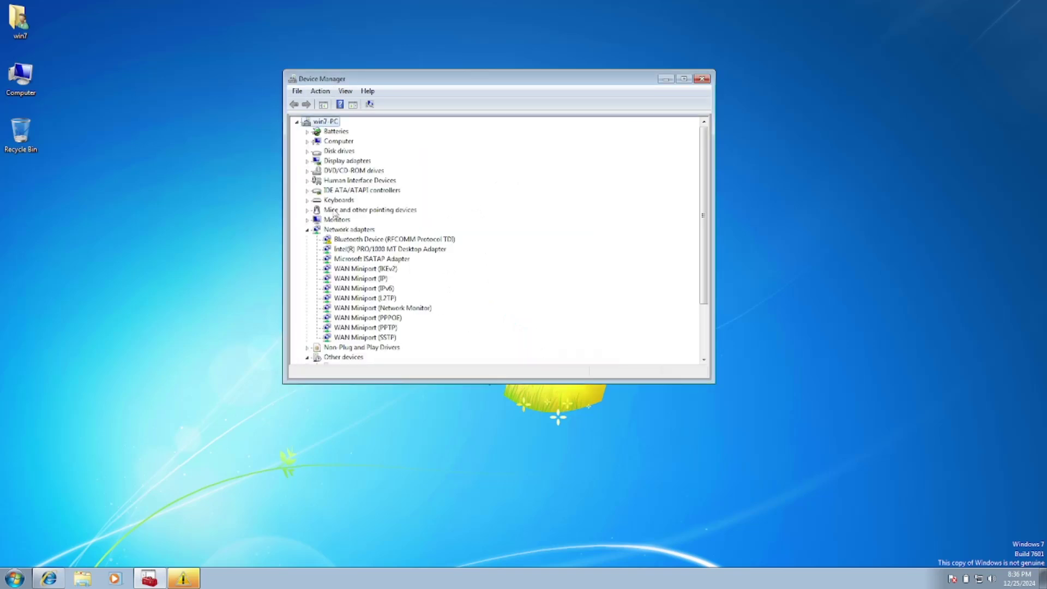
- Start an automatic search for updated driver software for the Bluetooth Device (RFCOMM Protocol TDI)
left_click(374, 243)
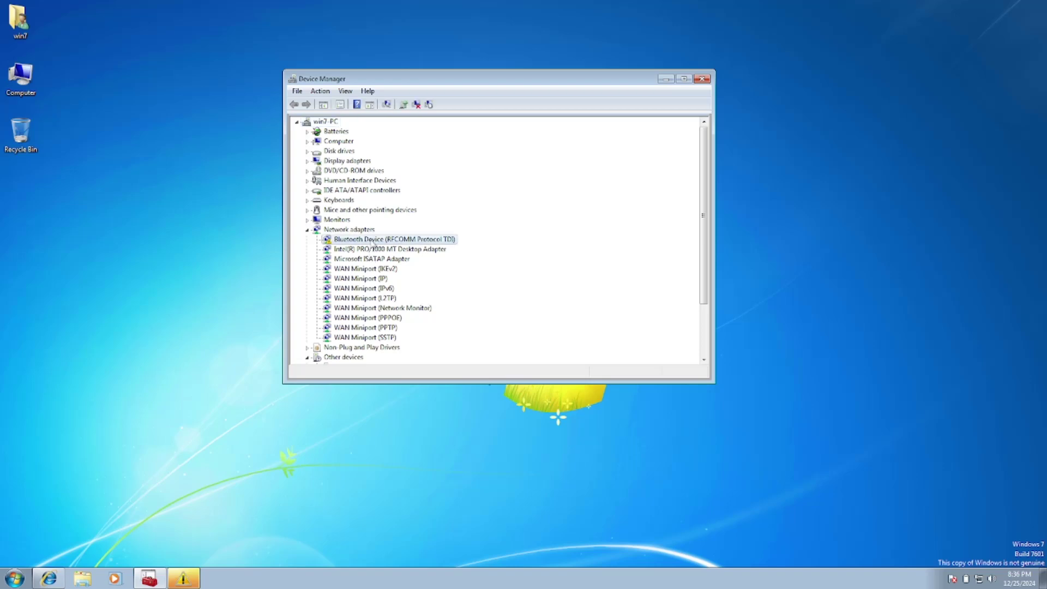
right_click(383, 244)
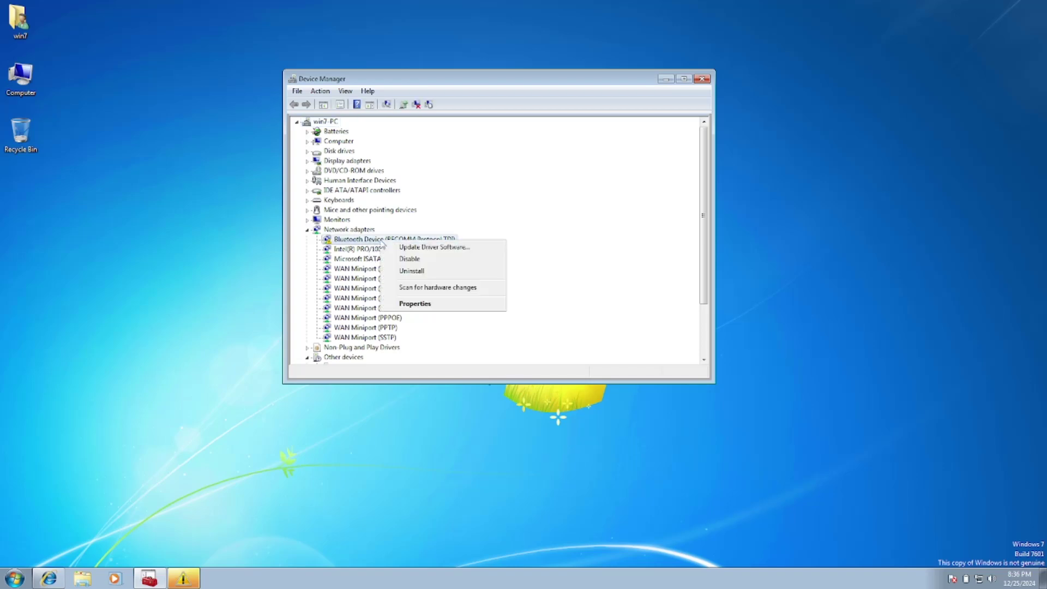
right_click(384, 241)
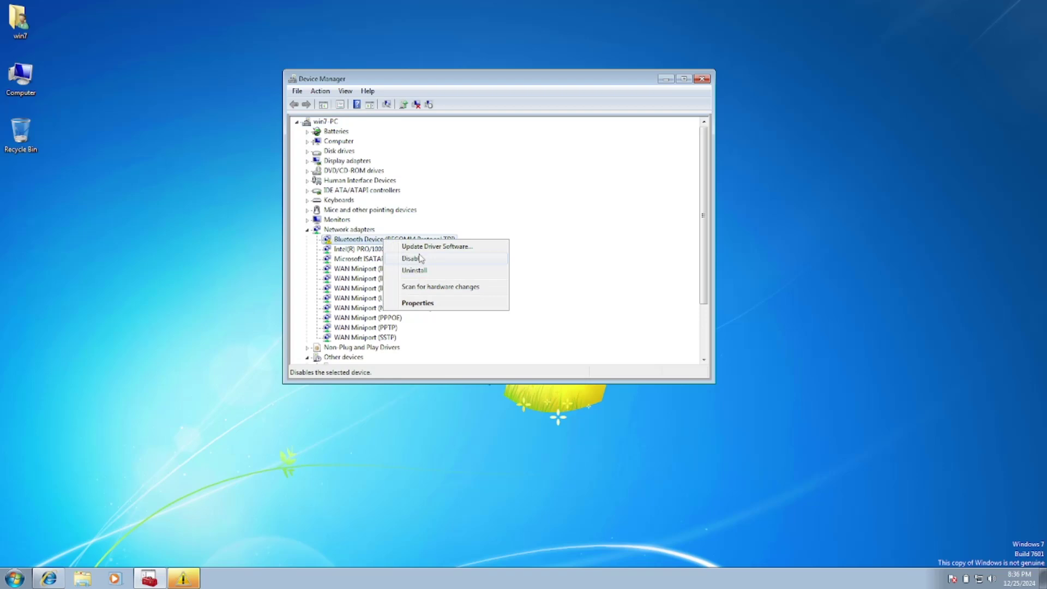
left_click(424, 247)
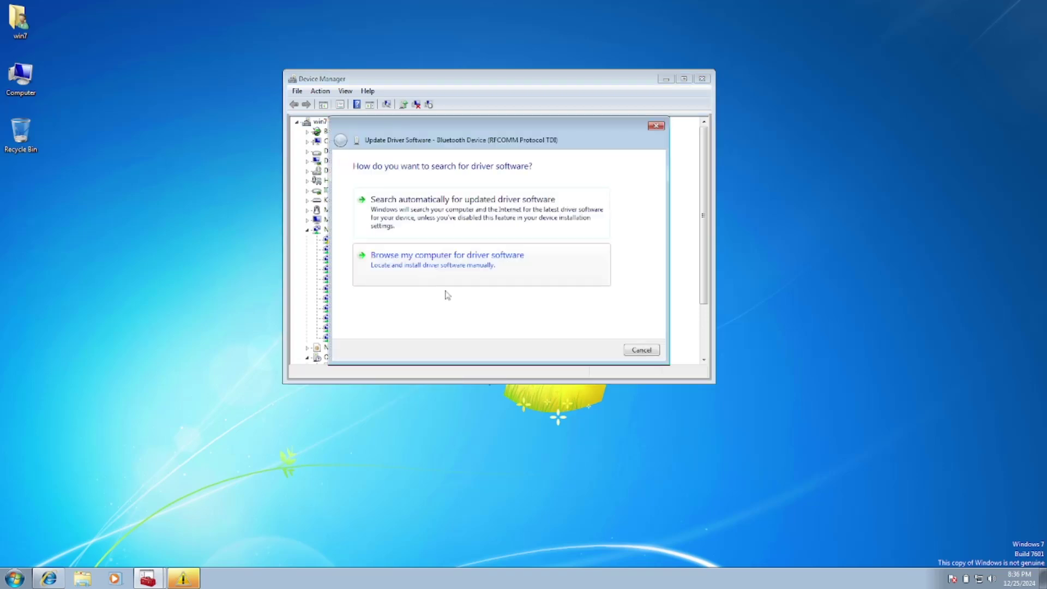
left_click(451, 230)
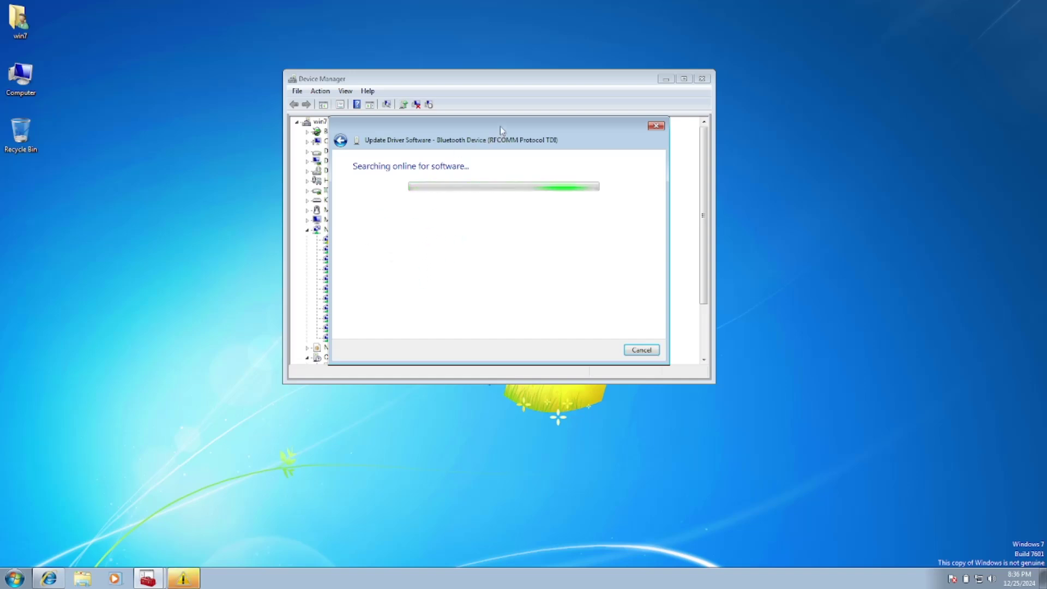
left_click_drag(500, 126, 497, 158)
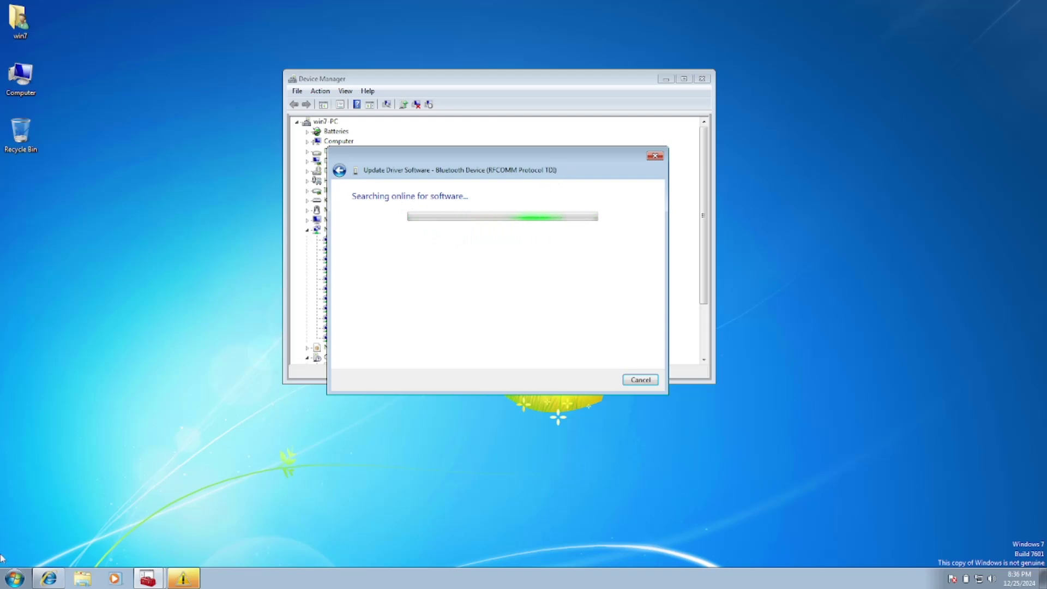
- Search the installed programs for "serv" and open the Services console
left_click(15, 578)
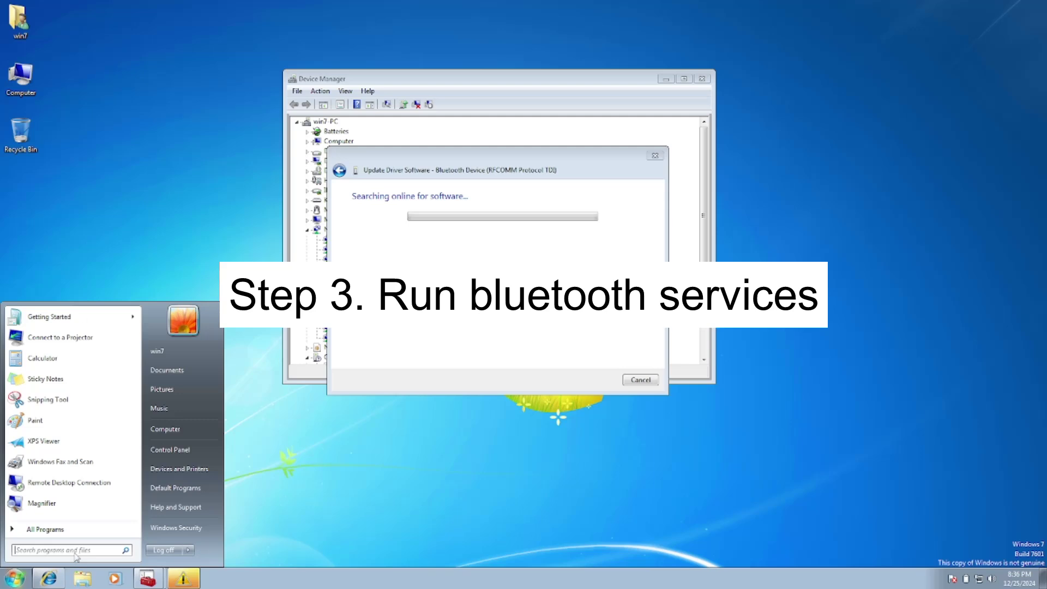
type("se")
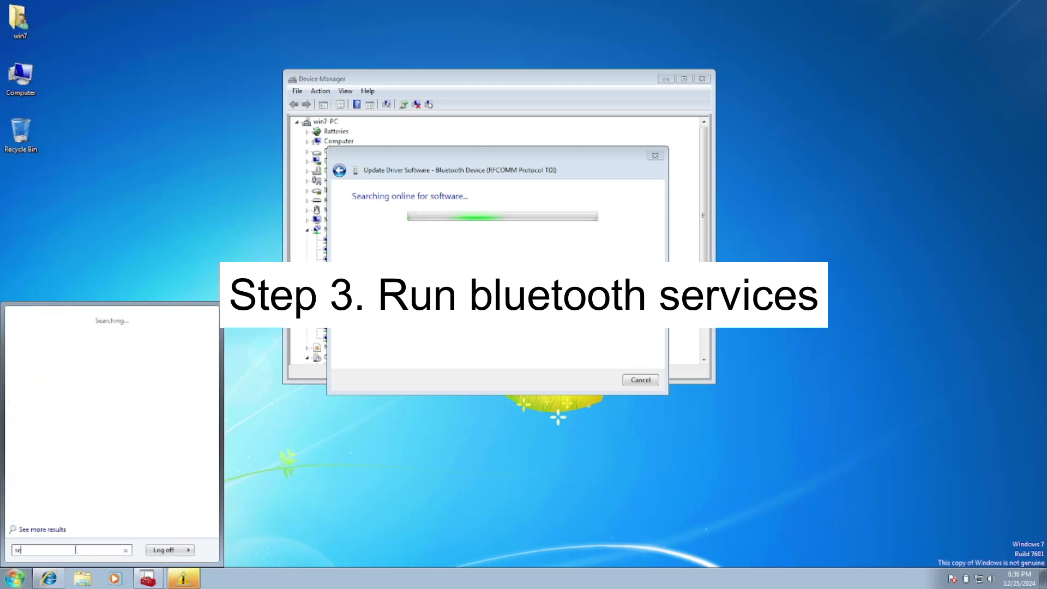
type("rv")
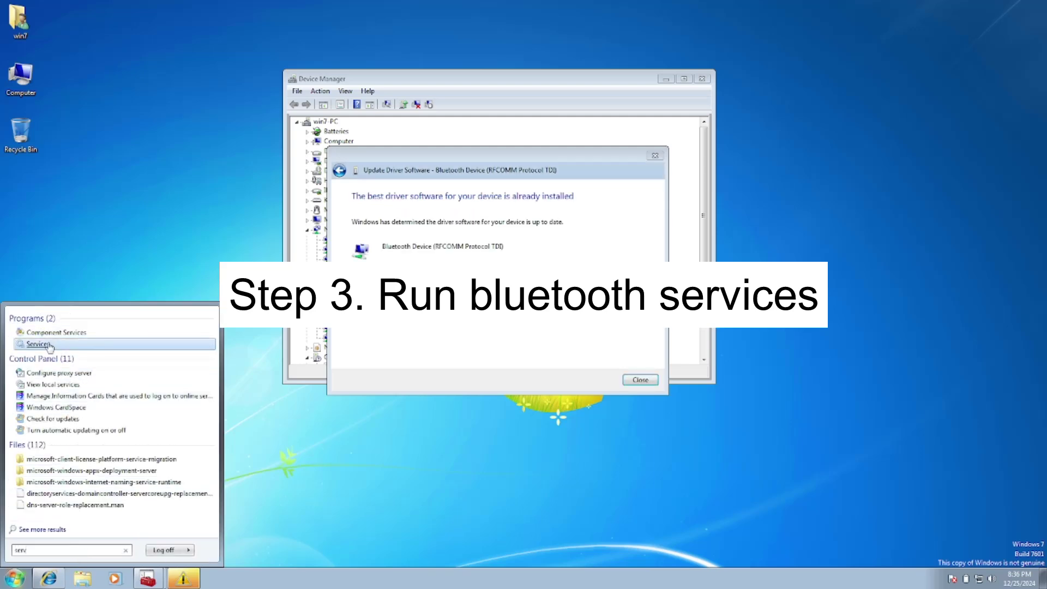
left_click(38, 345)
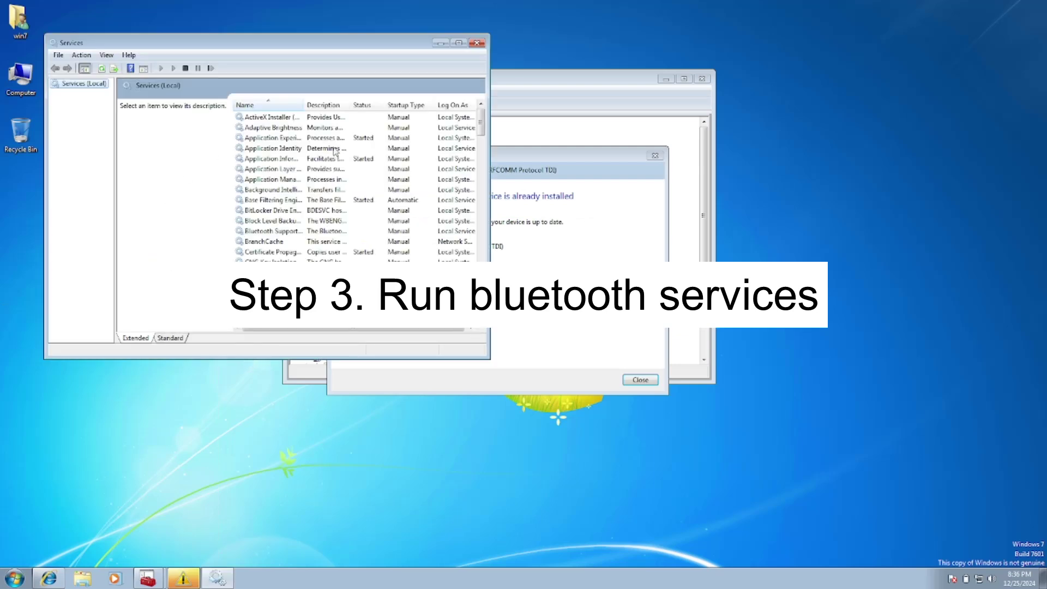
- Return to the driver update window for the Bluetooth device and close it
left_click(593, 221)
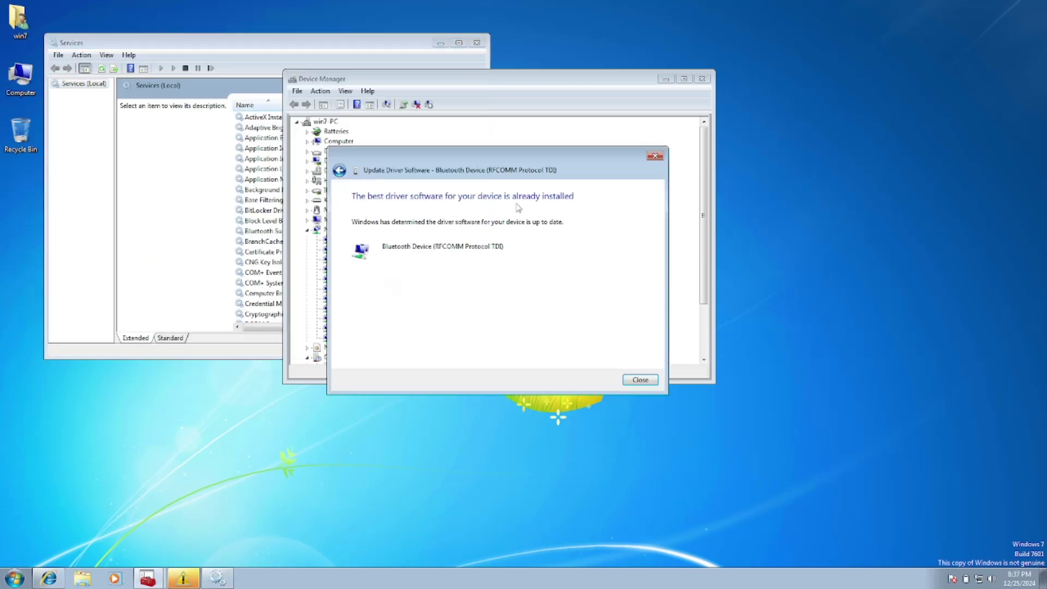
left_click(636, 381)
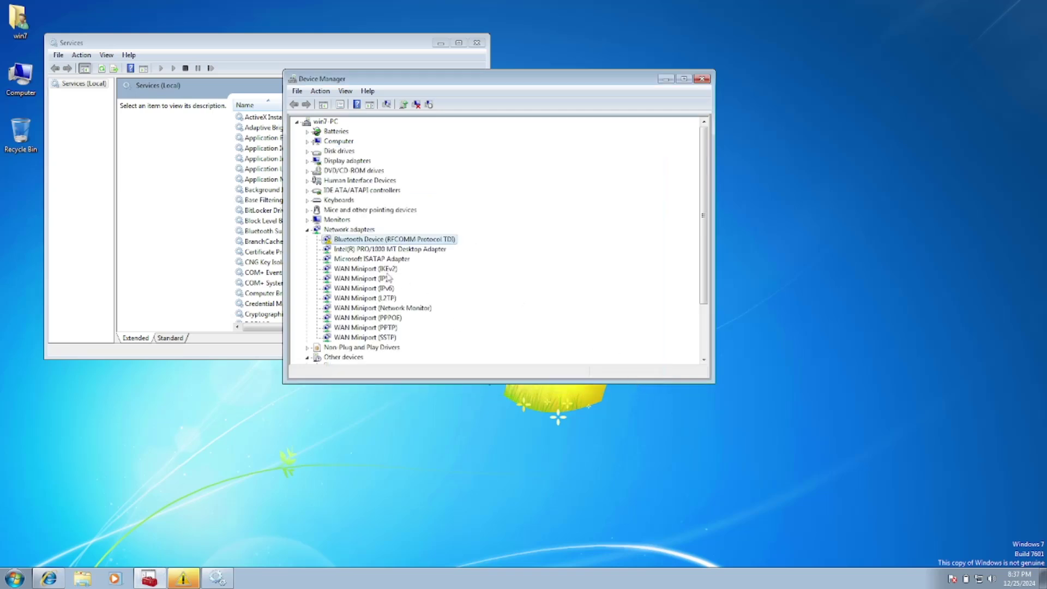
left_click(322, 91)
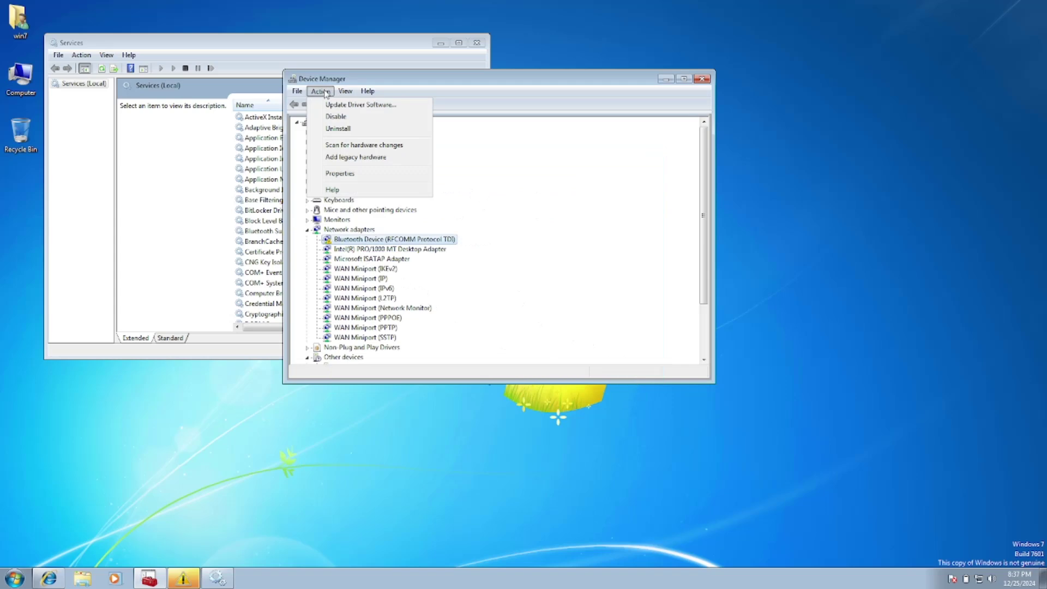
left_click(462, 87)
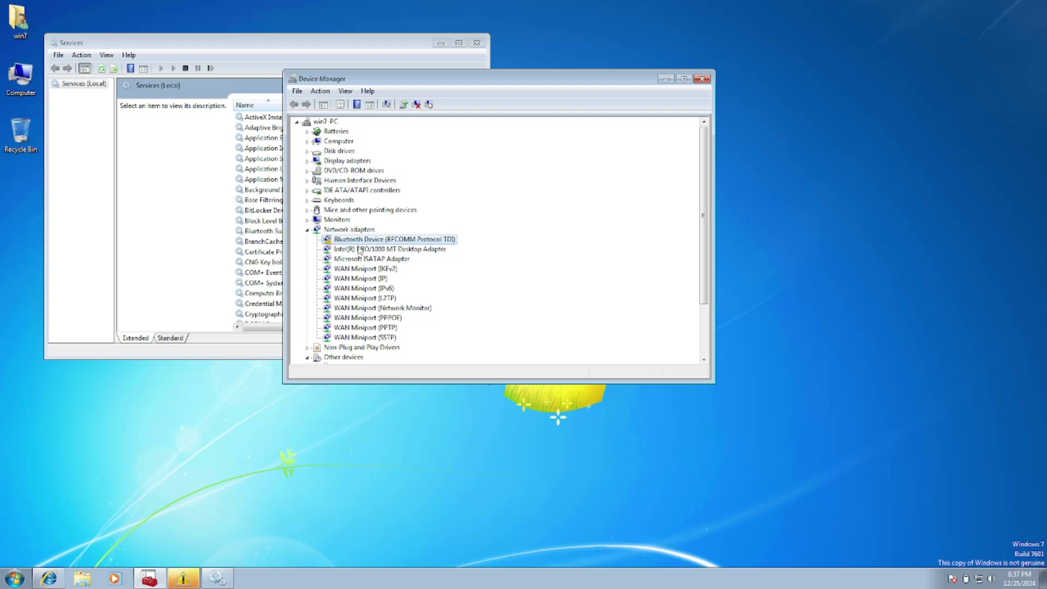
- Switch to the Services console, maximize it and widen the Name column to fit the full service names
left_click(271, 189)
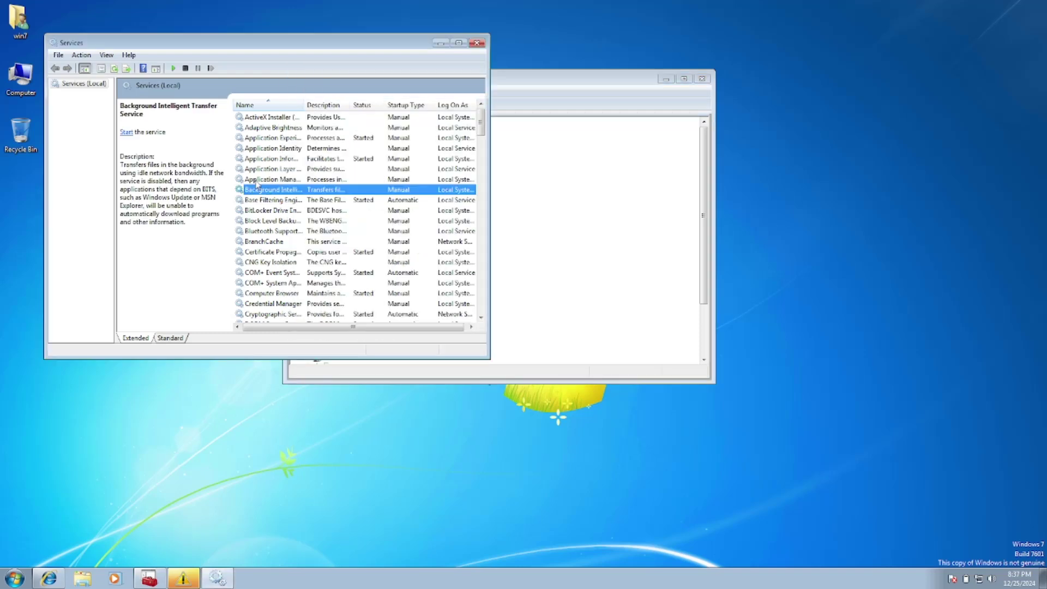
left_click(463, 45)
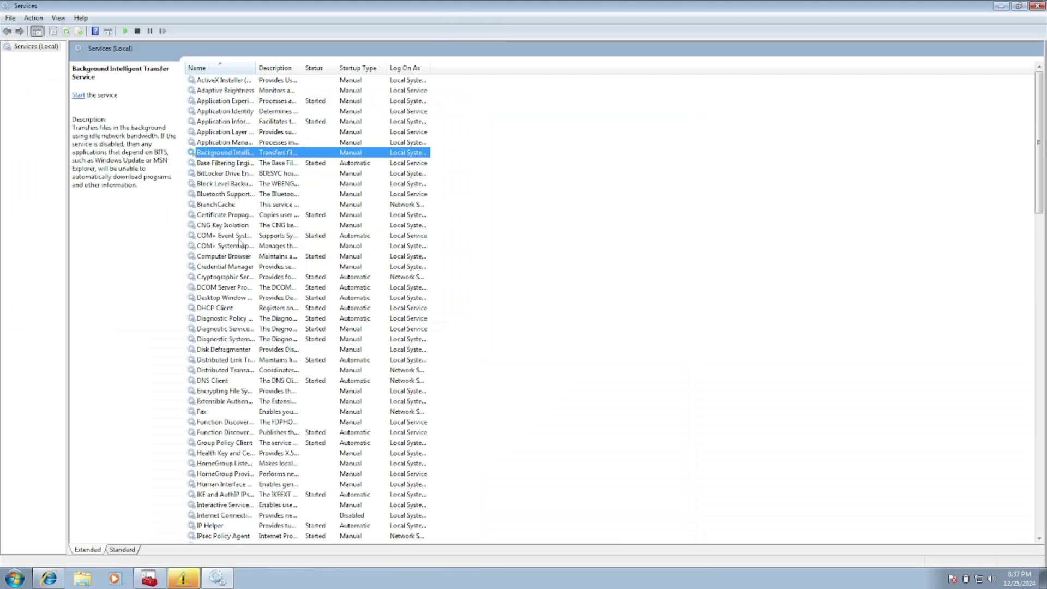
left_click(238, 236)
key("b")
left_click_drag(256, 69, 275, 69)
left_click_drag(347, 81, 347, 81)
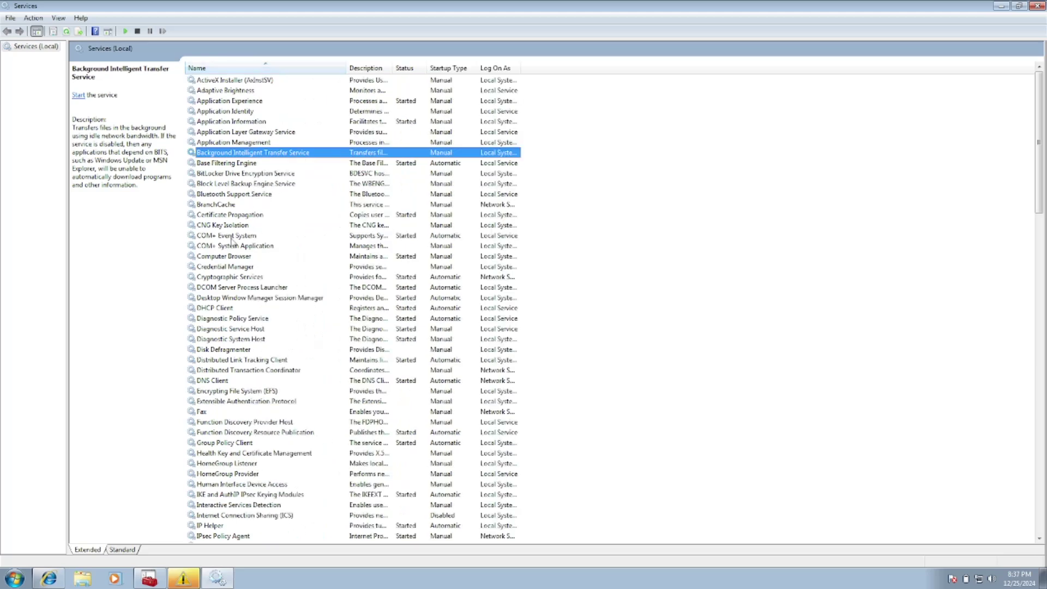
- Start the Bluetooth Support Service from the list of local services
key("Down")
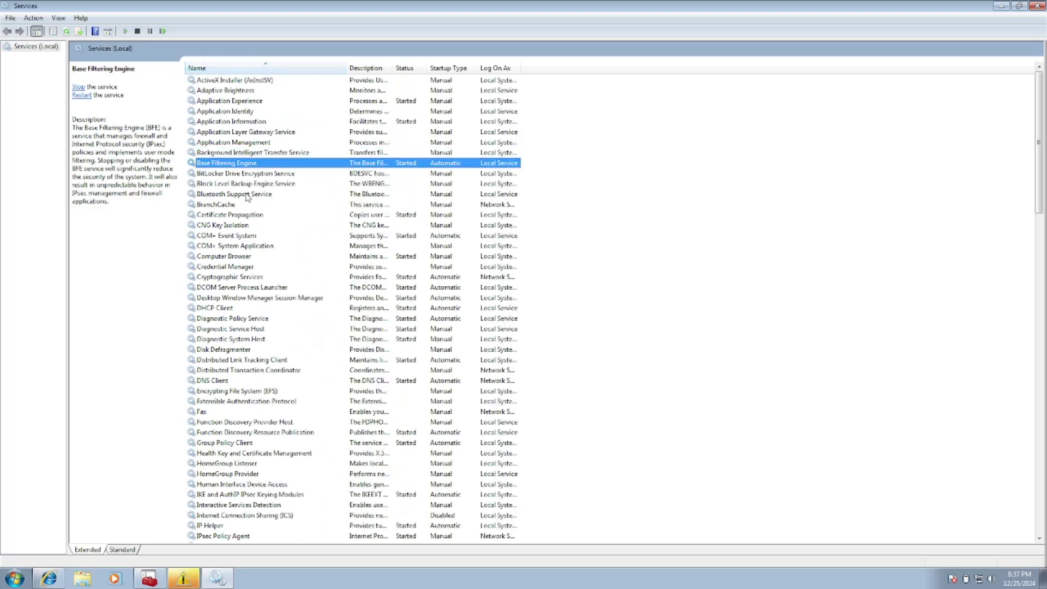
left_click(247, 194)
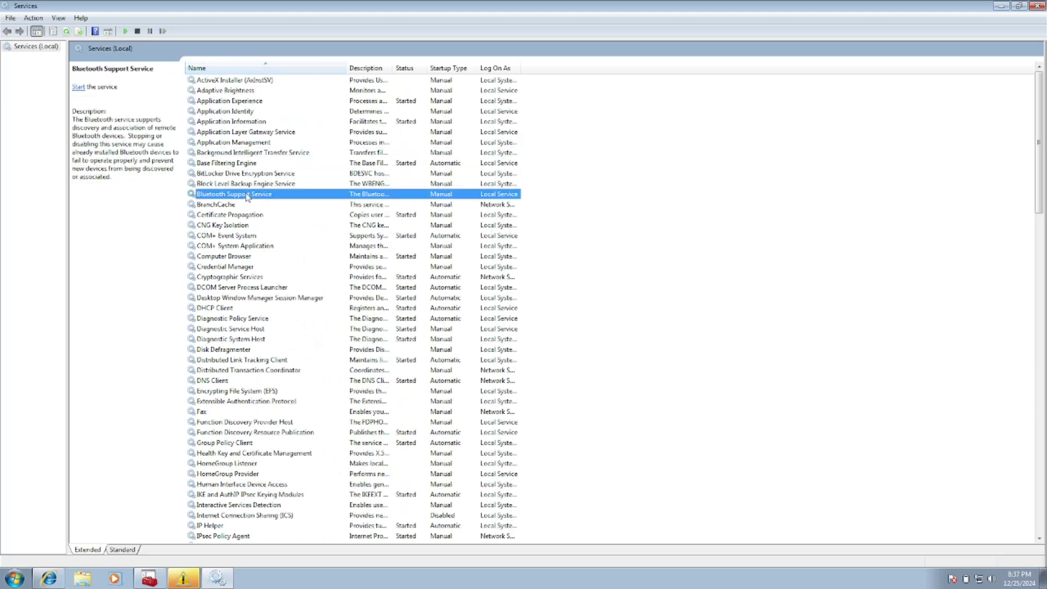
left_click(79, 88)
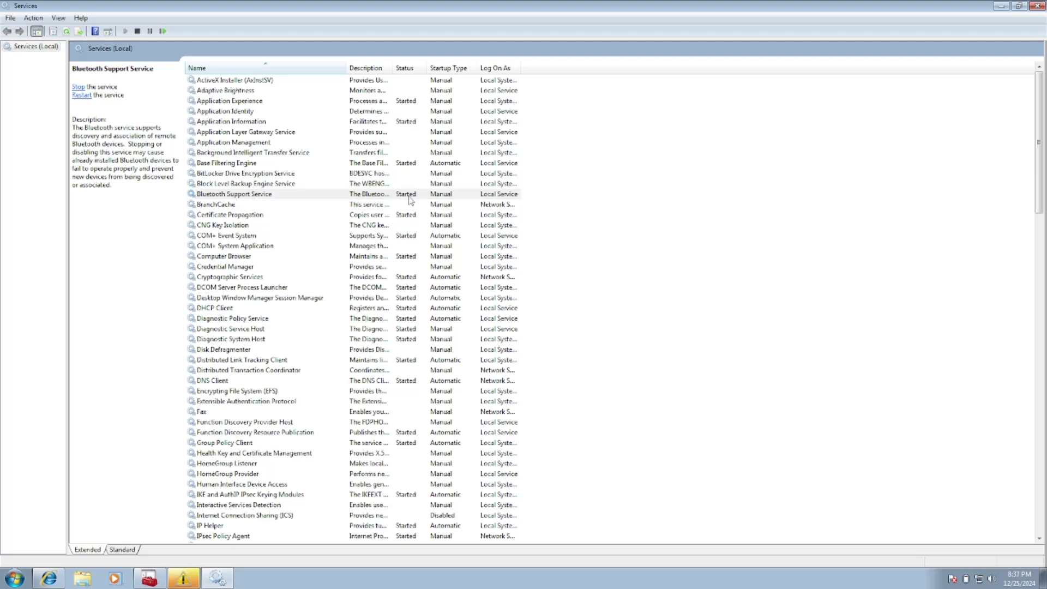
- Set the Bluetooth Support Service's startup type to Automatic in its properties and apply the change
left_click(311, 197)
double_click(312, 199)
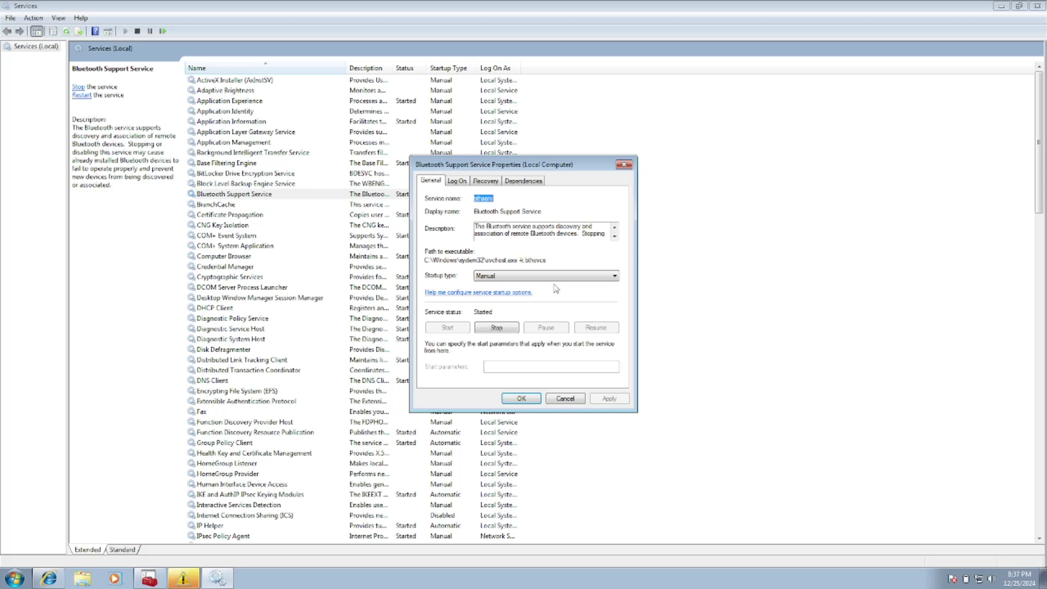
left_click(523, 277)
left_click(498, 300)
left_click(502, 280)
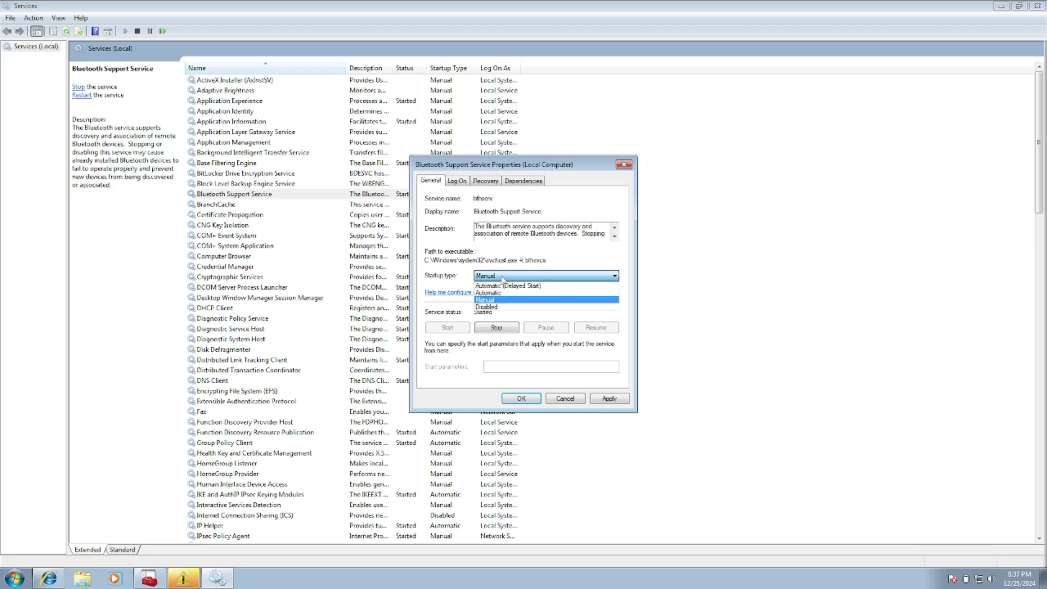
left_click(491, 293)
left_click(609, 398)
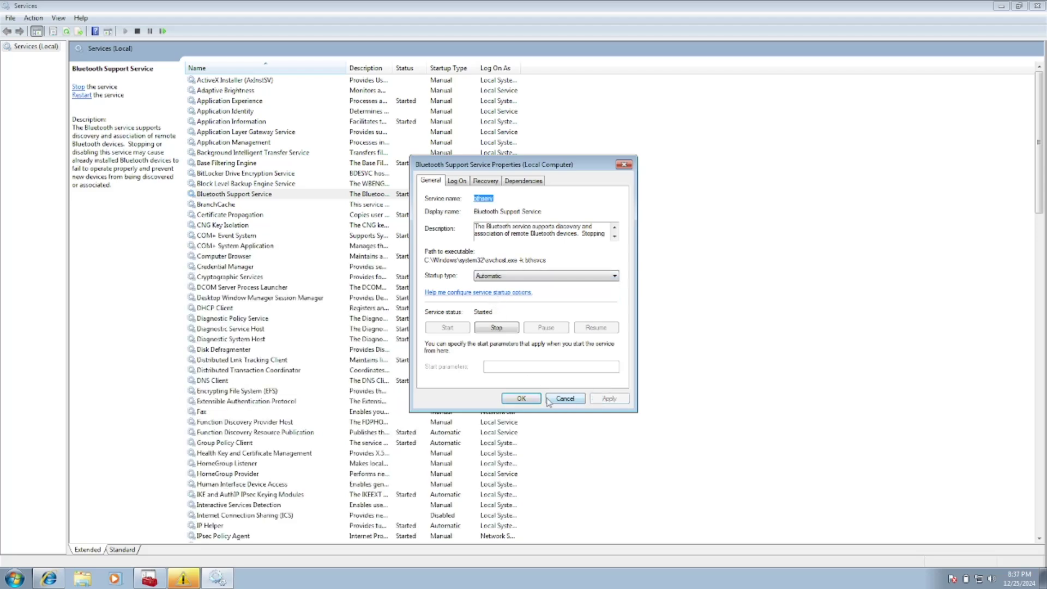
left_click(521, 398)
- Select the Bluetooth Support Service to check its status and startup type, and close the Services console
left_click(244, 196)
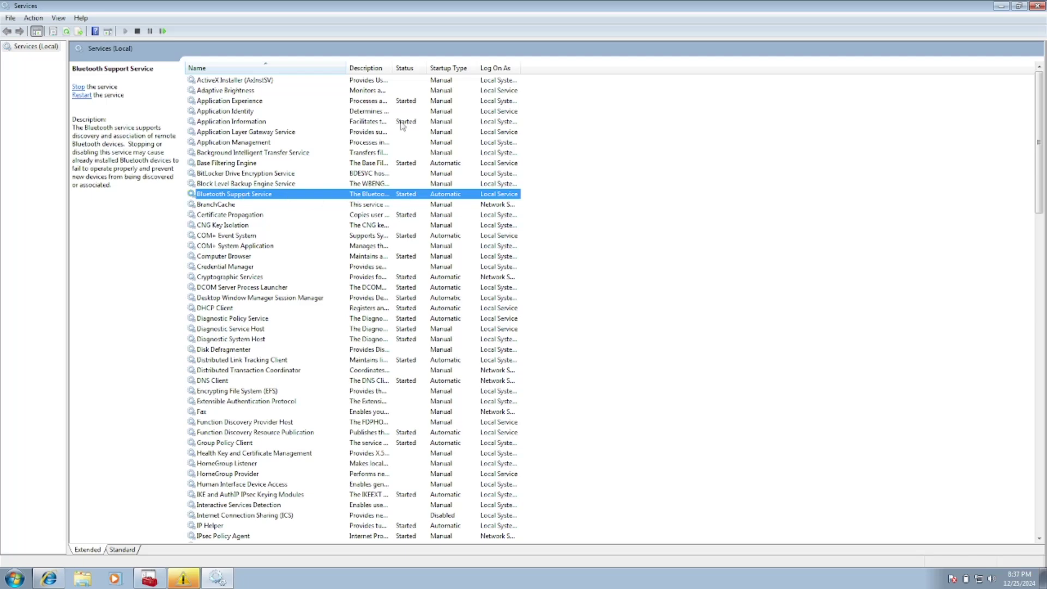
left_click(243, 187)
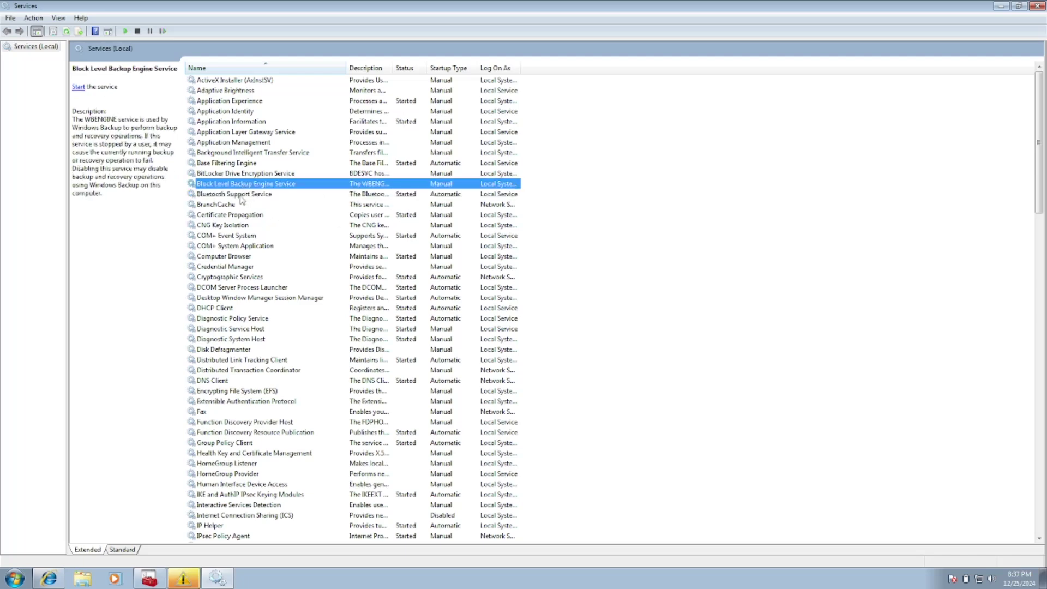
left_click(243, 196)
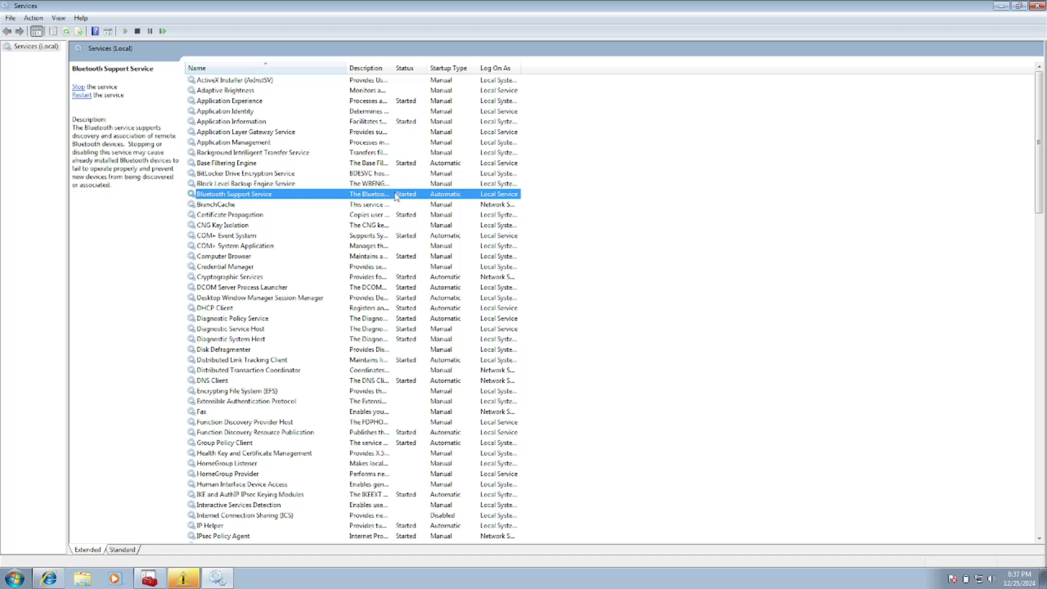
left_click(1037, 7)
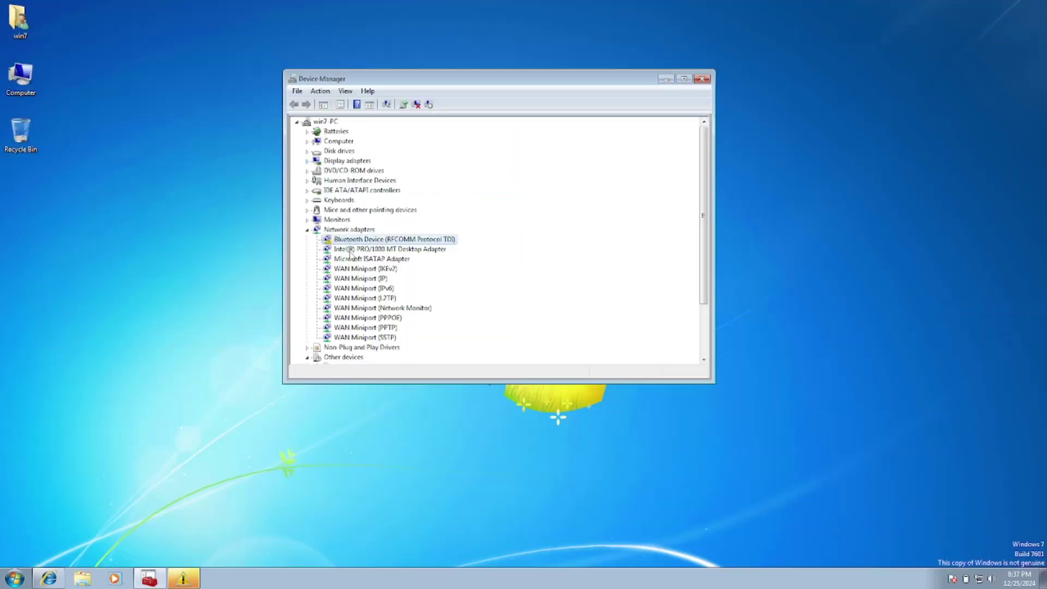
- Try to update the Bluetooth Device (RFCOMM Protocol TDI) driver with the compatible driver from the computer's own list, and close the wizard
right_click(372, 247)
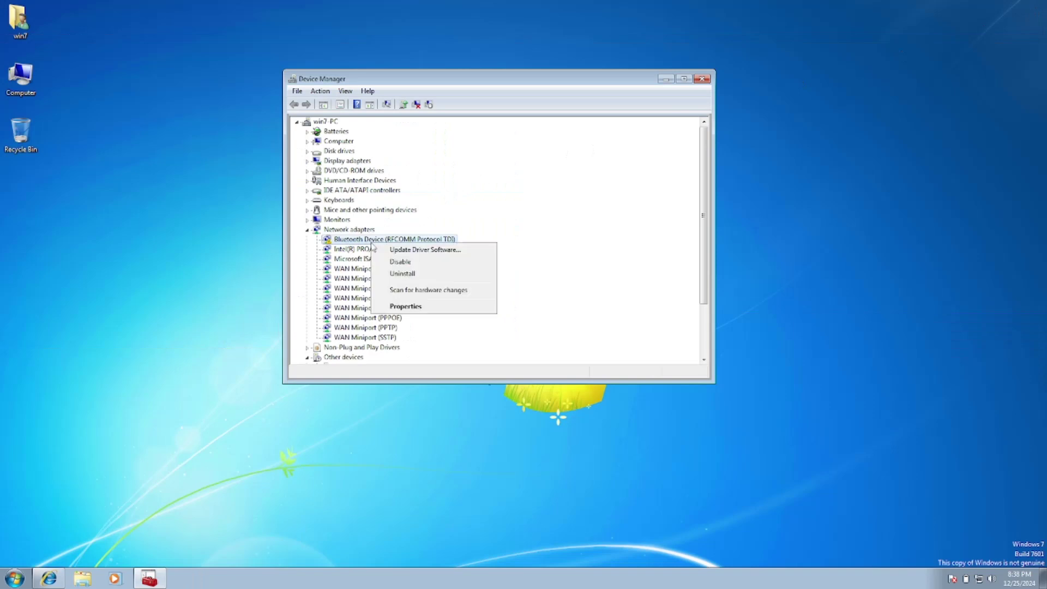
left_click(423, 251)
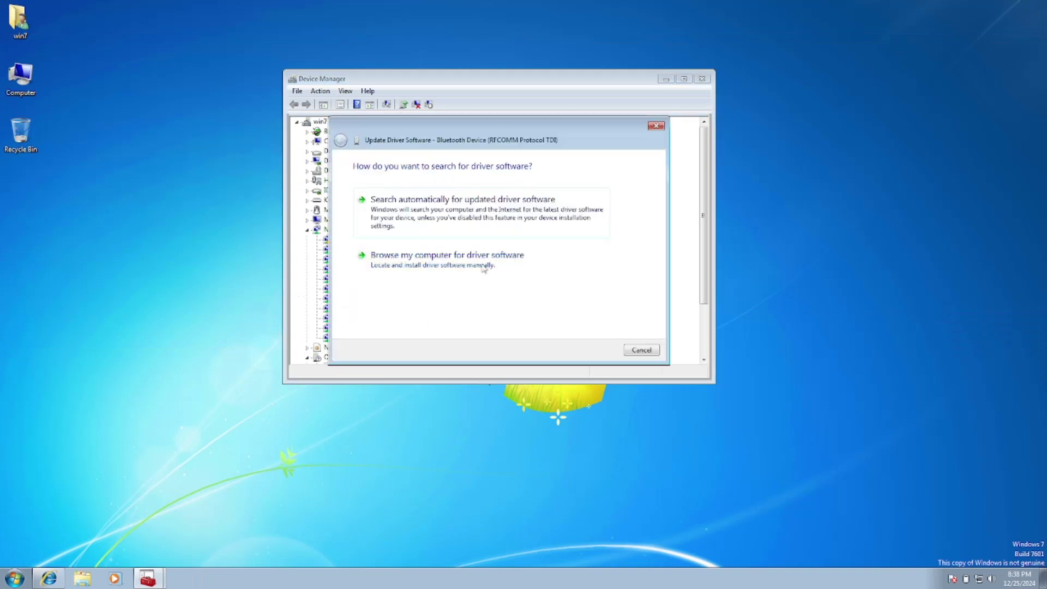
left_click(470, 262)
left_click(464, 302)
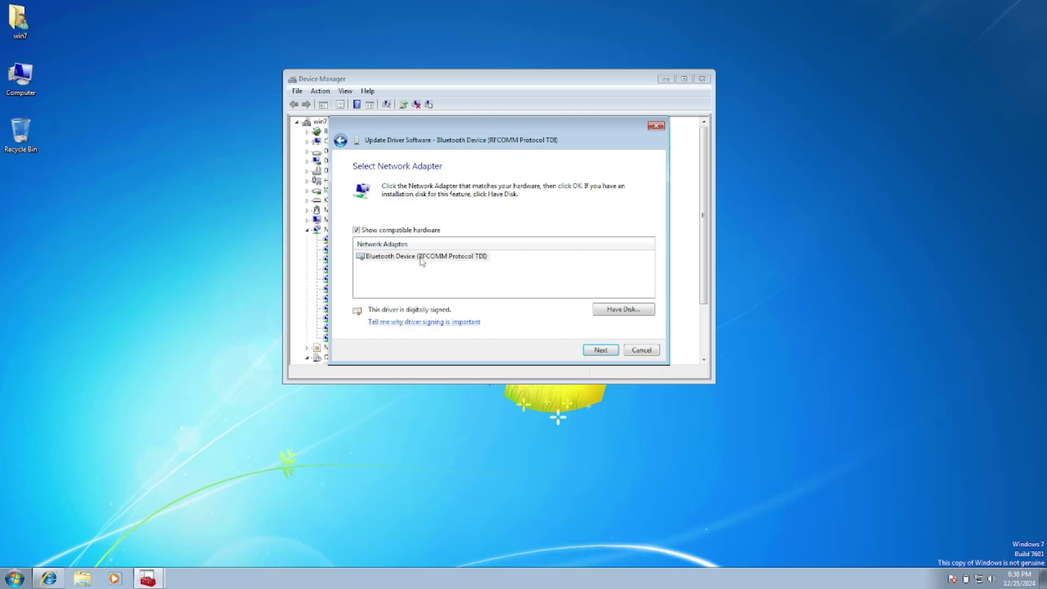
left_click(600, 351)
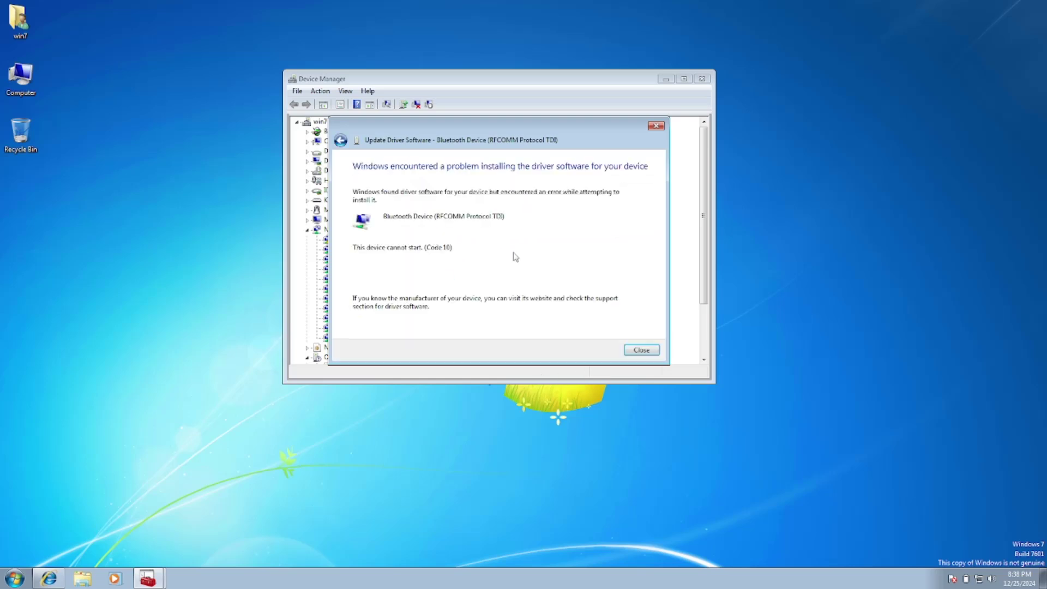
left_click(638, 350)
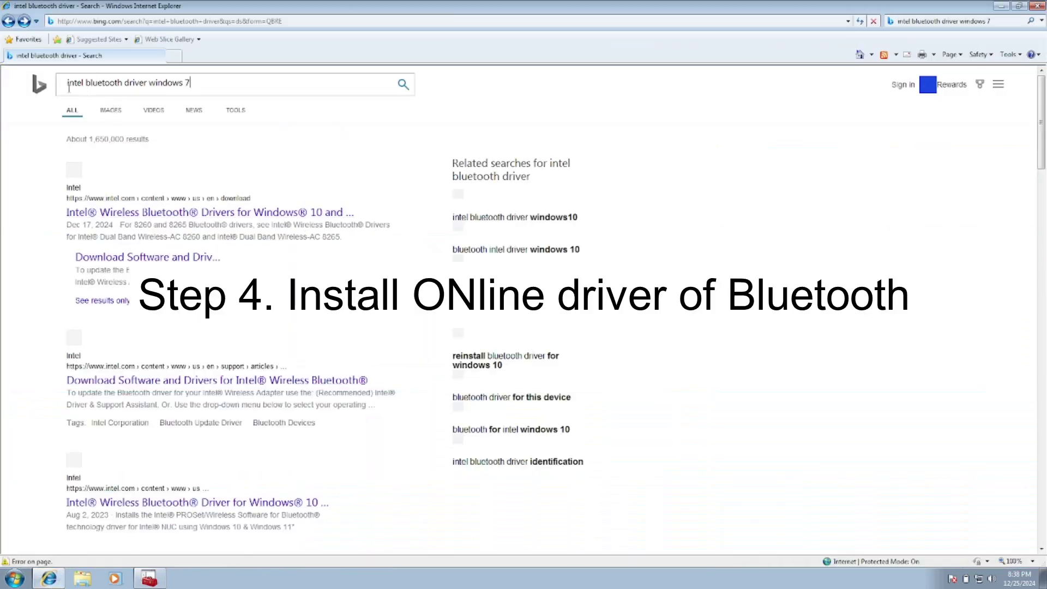
- In Internet Explorer, highlight the query "intel bluetooth driver windows 7" and open the first Intel Wireless Bluetooth Drivers result
triple_click(80, 86)
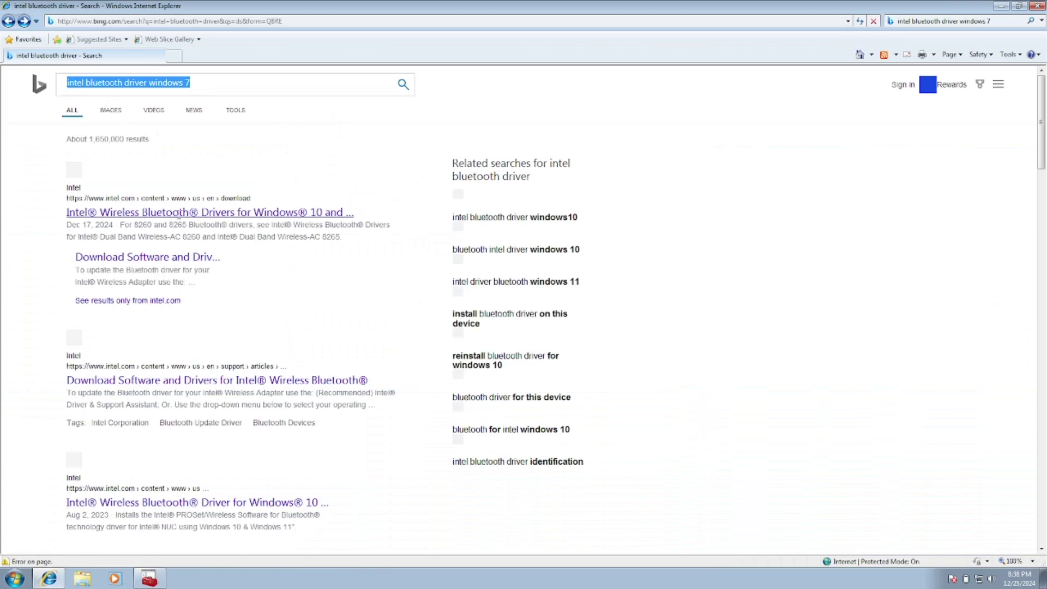
left_click(156, 218)
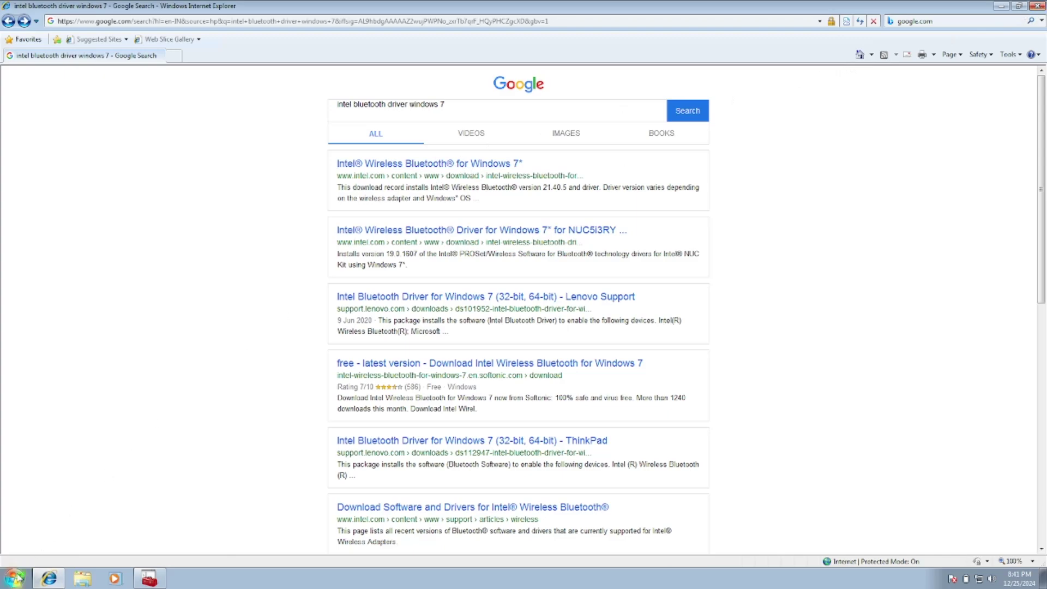
- Show the desktop and open the Computer's properties to check the processor and system type
key("super+d")
right_click(18, 88)
left_click(57, 187)
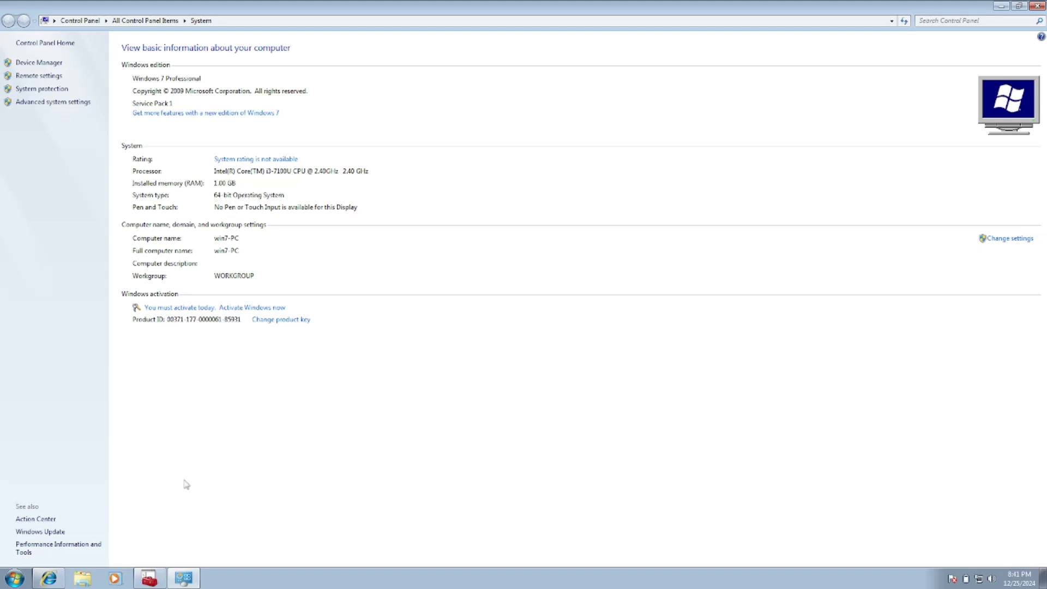
- Return to the Intel Bluetooth driver search results in Internet Explorer, and close both the browser and the System window
left_click(50, 579)
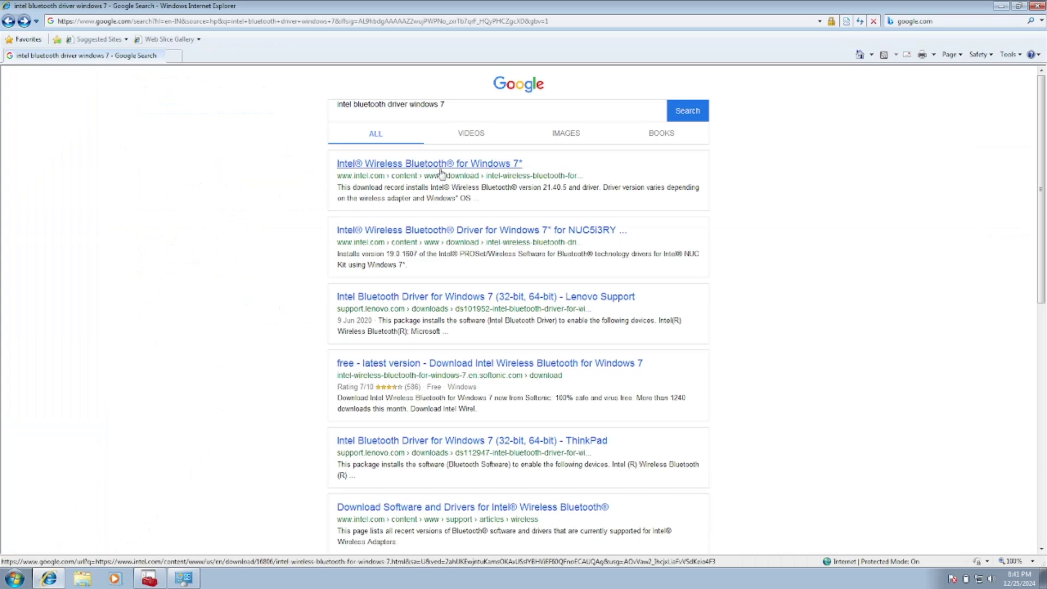
left_click(1038, 6)
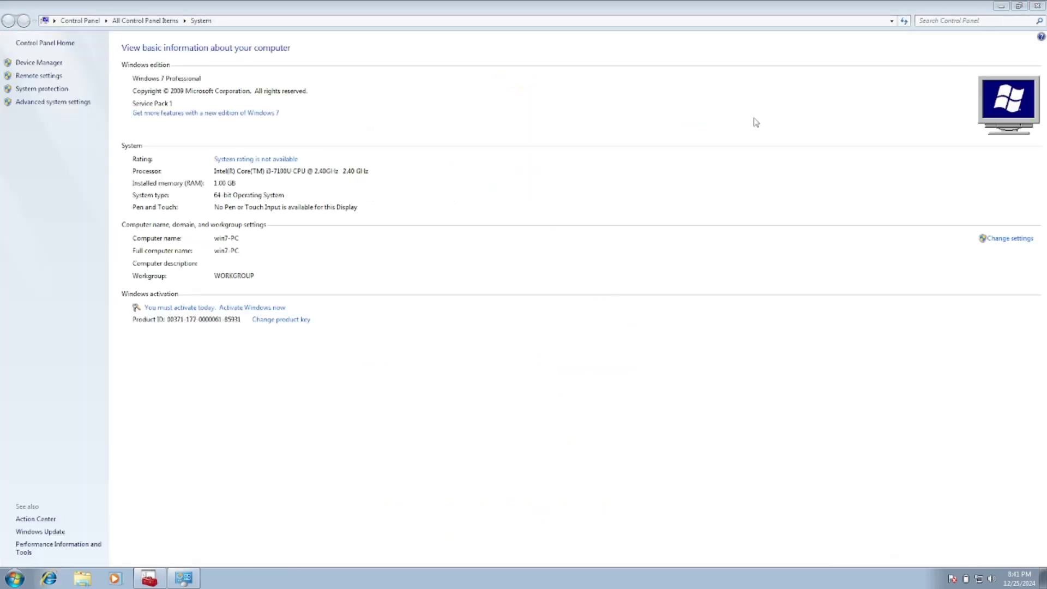
left_click(1038, 6)
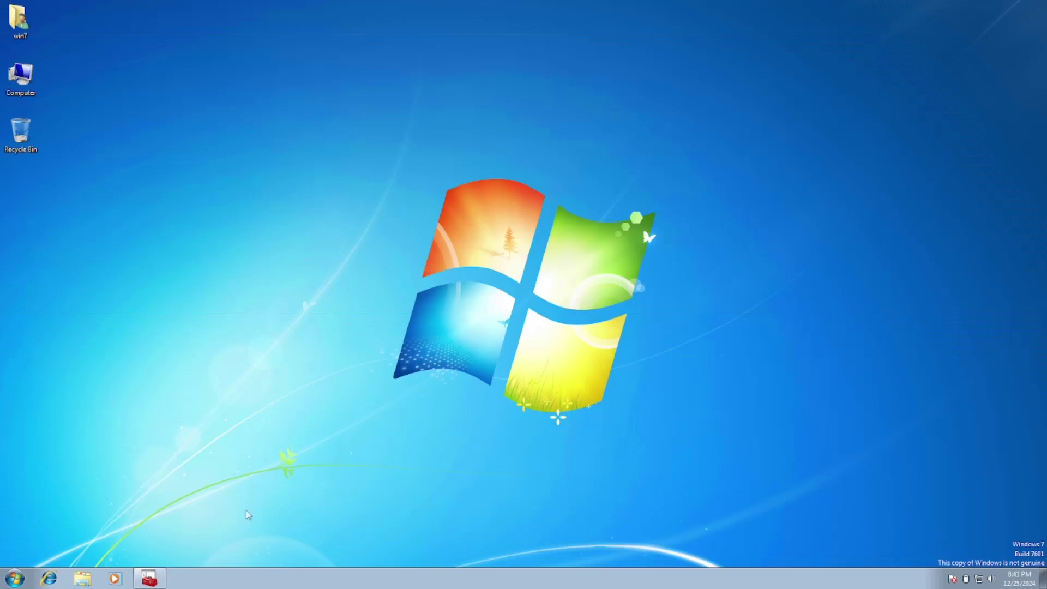